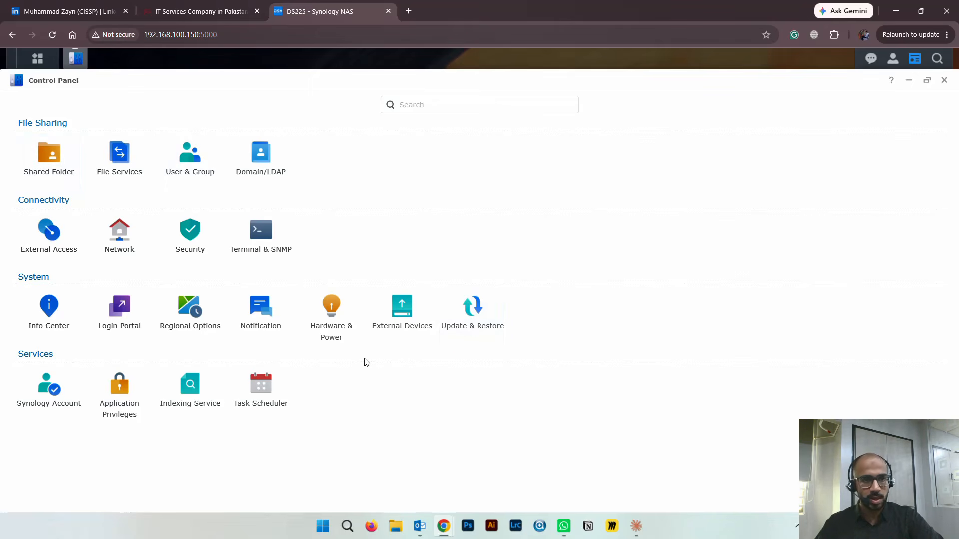
Step: Examine the Shared Folder, User & Group and File Services settings, including the SMB options
left_click(55, 159)
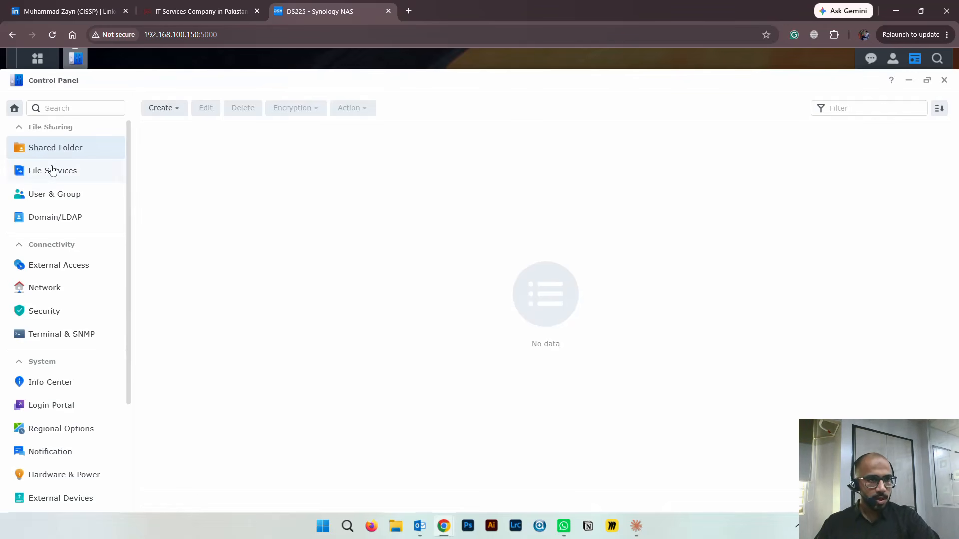
left_click(69, 194)
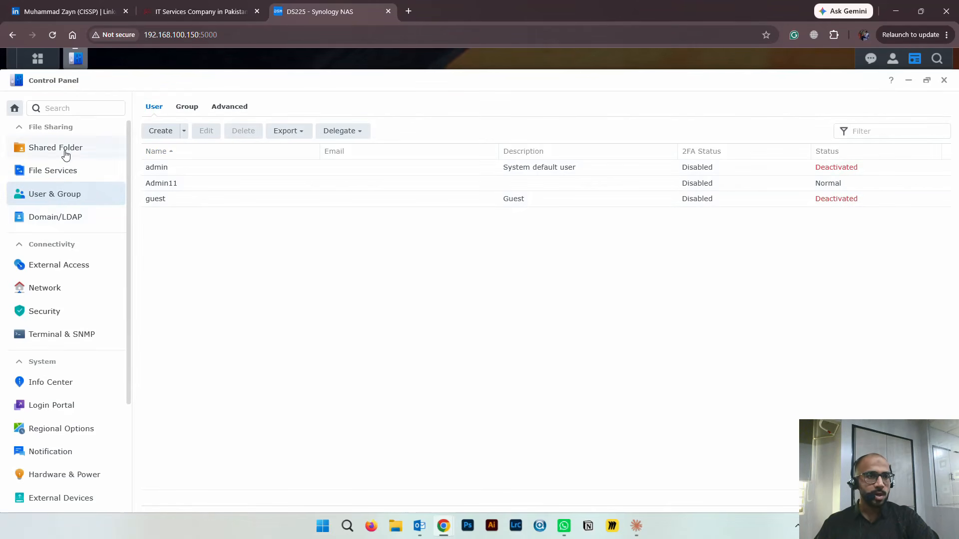
left_click(74, 169)
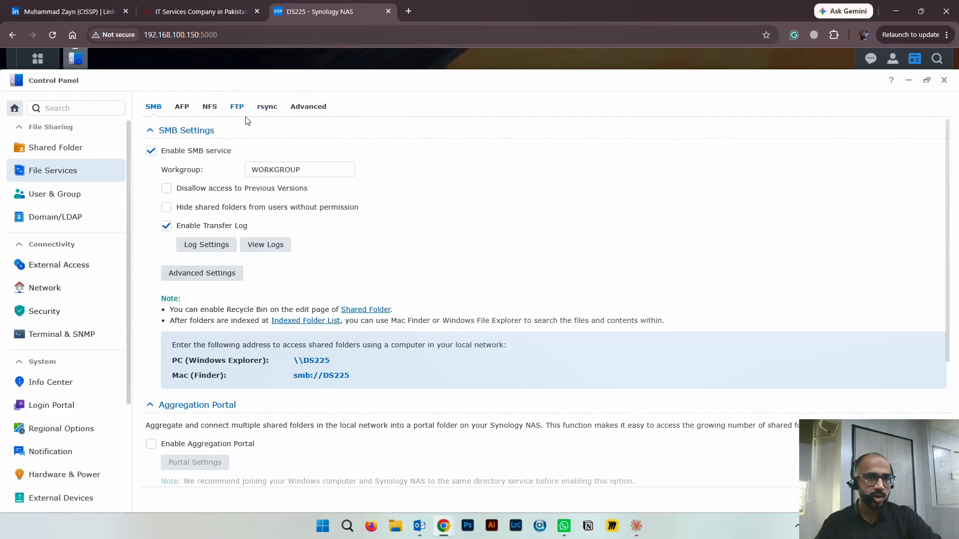
scroll(259, 260, "down", 4)
scroll(259, 265, "up", 4)
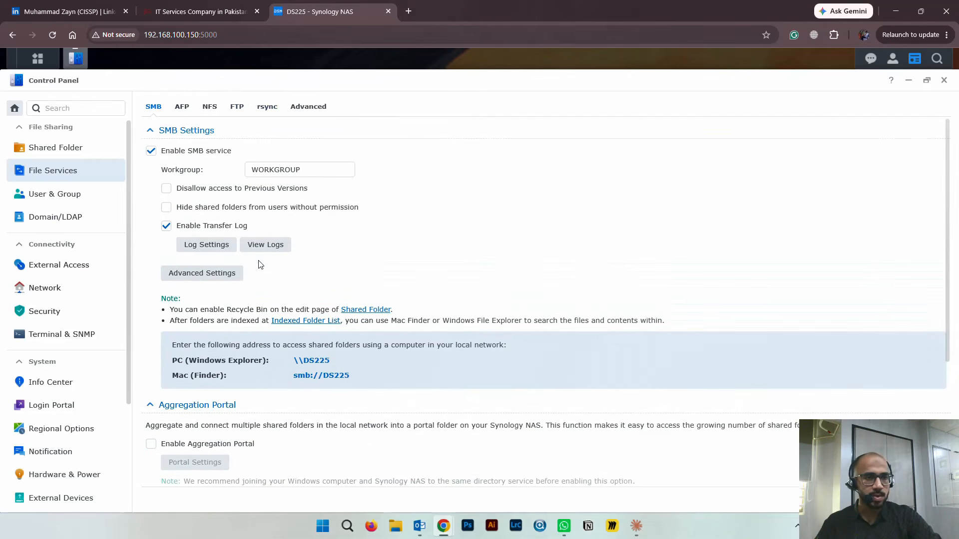
Step: Look at the Domain/LDAP joining wizard without joining, and revisit the shared folder and user lists
left_click(53, 217)
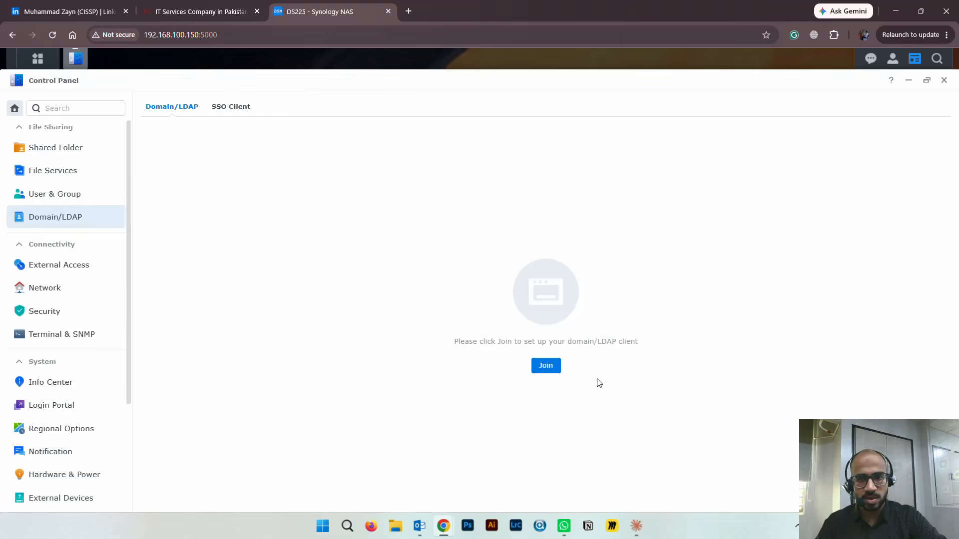
left_click(547, 366)
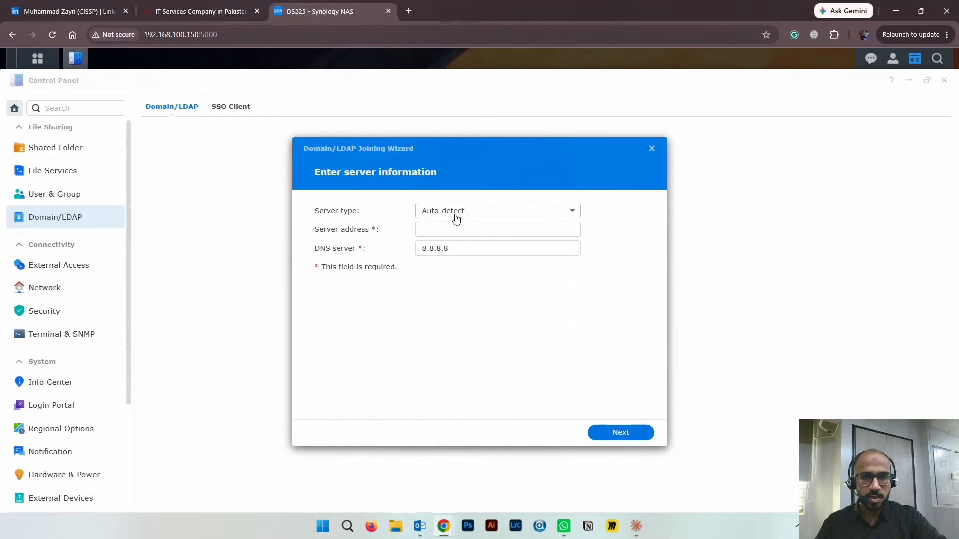
left_click(651, 149)
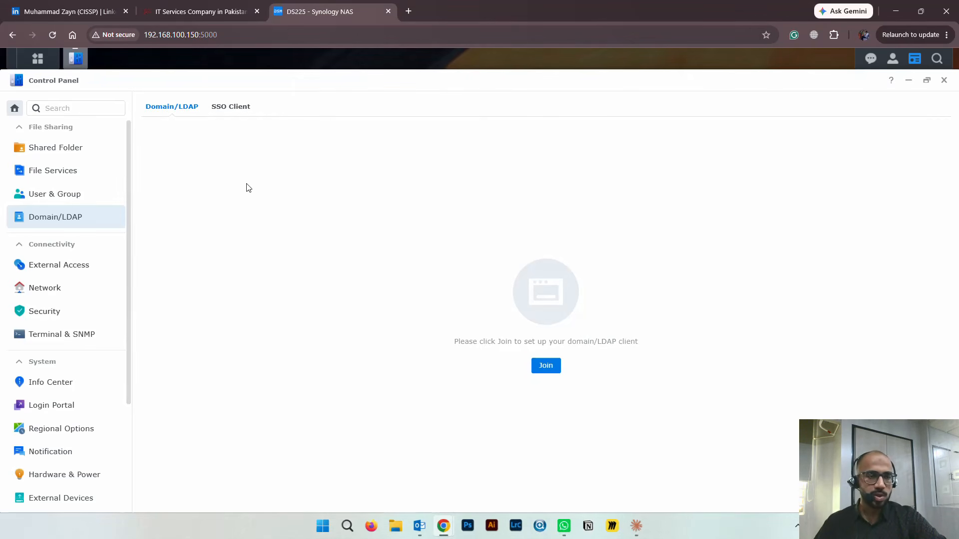
left_click(55, 146)
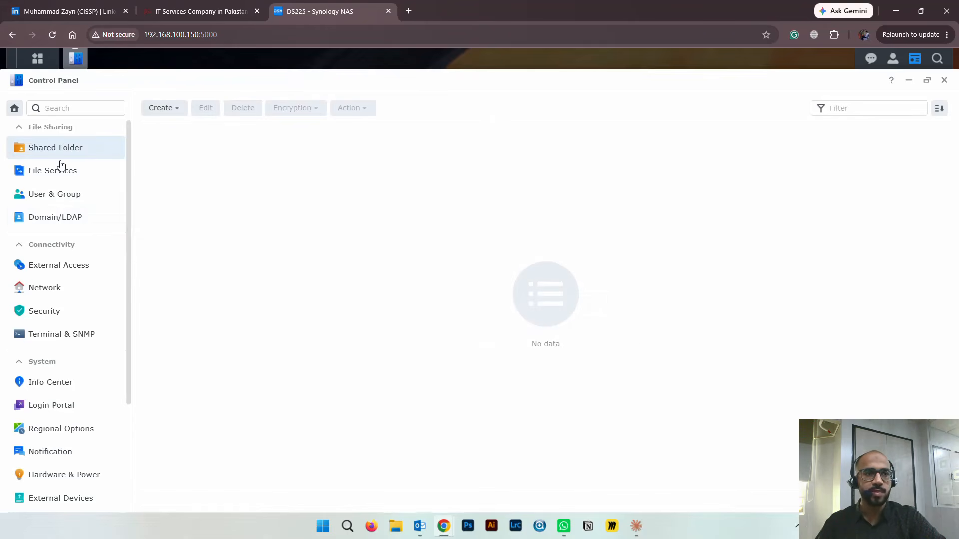
left_click(54, 193)
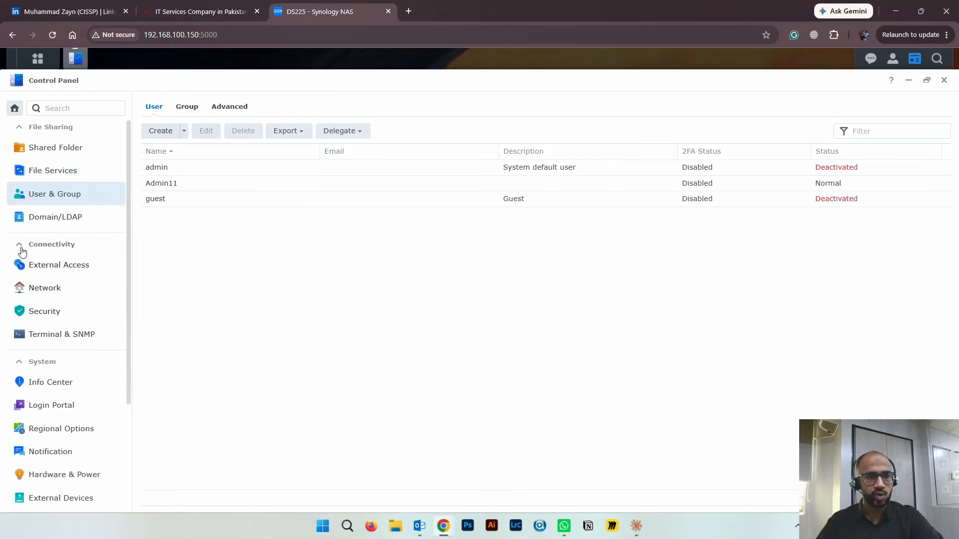
Step: Try to enable QuickConnect for external access, and dismiss the Synology Account sign-in window
left_click(52, 269)
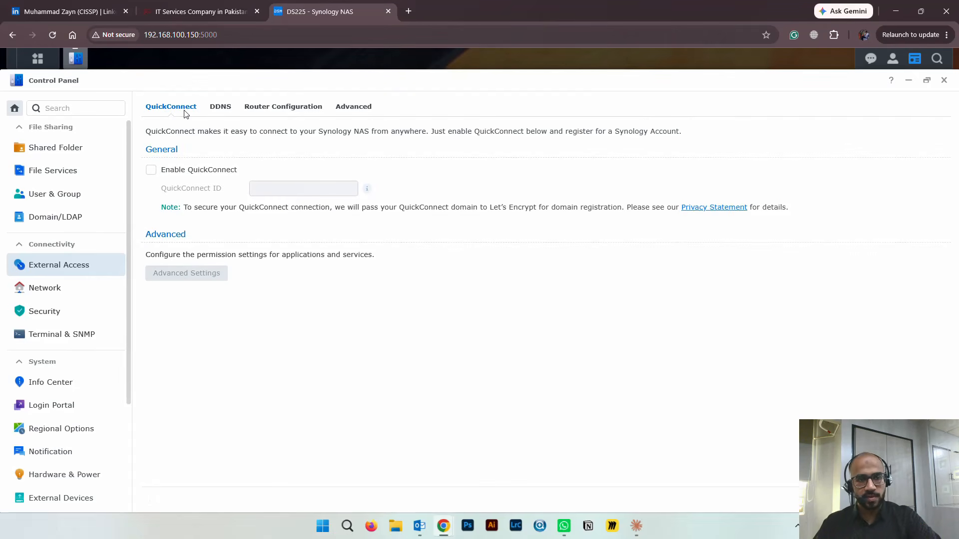
left_click(150, 171)
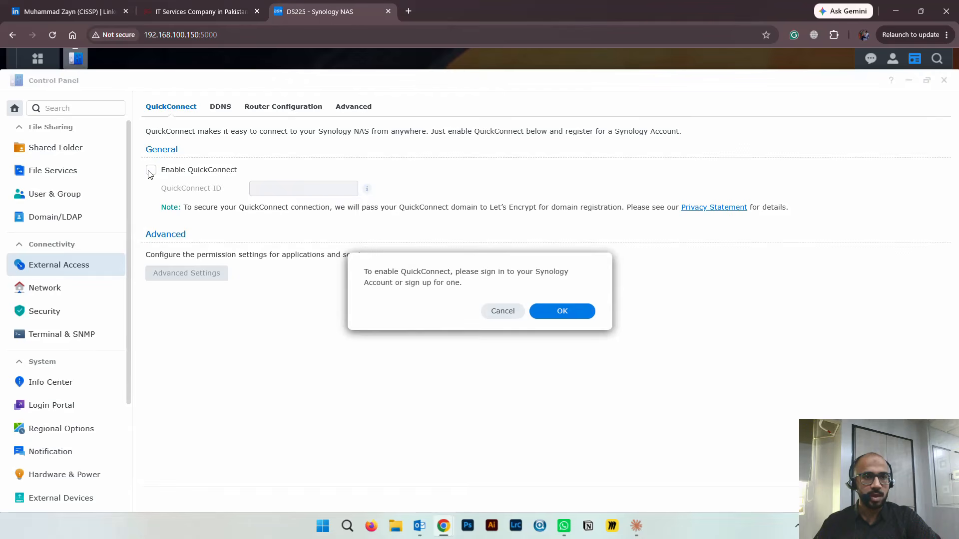
left_click(541, 314)
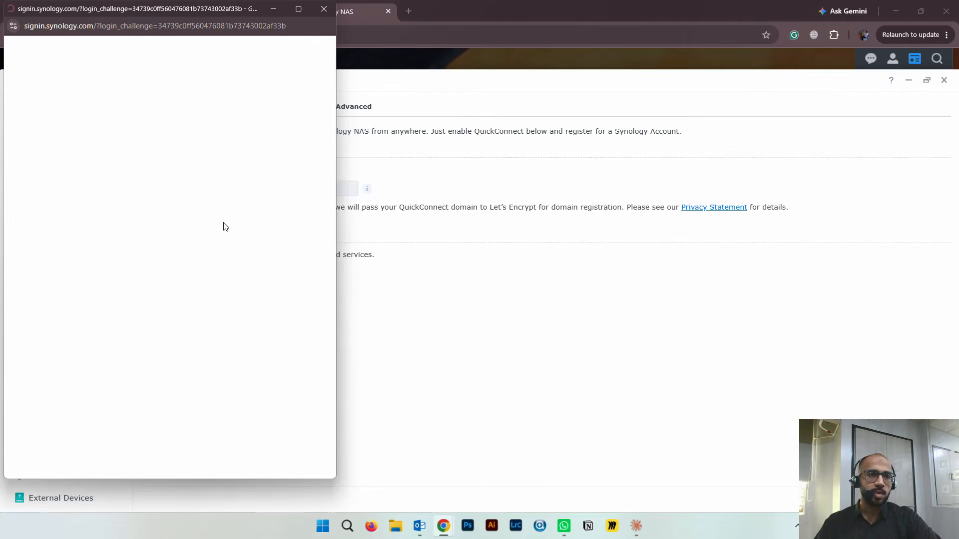
left_click(324, 9)
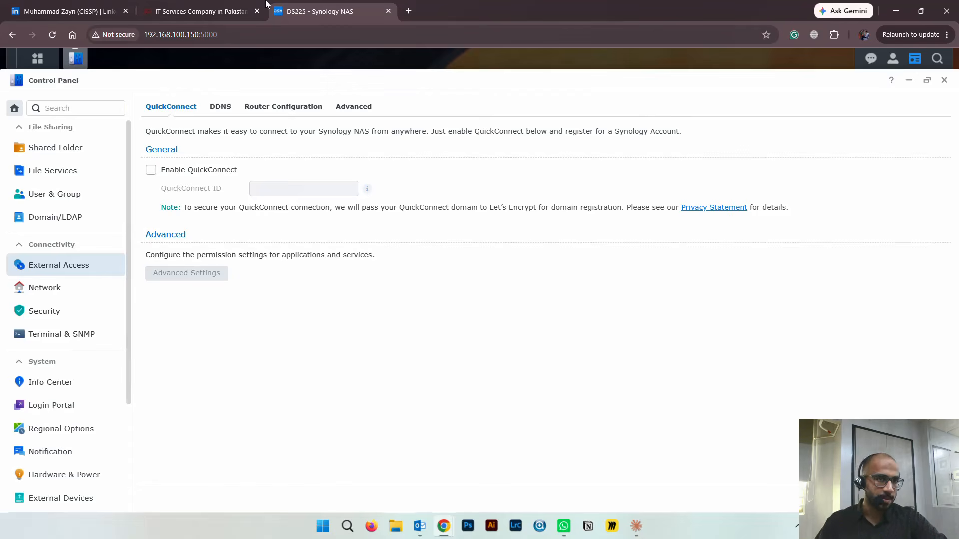
Step: Examine the DDNS, router configuration and advanced settings for external access
left_click(221, 107)
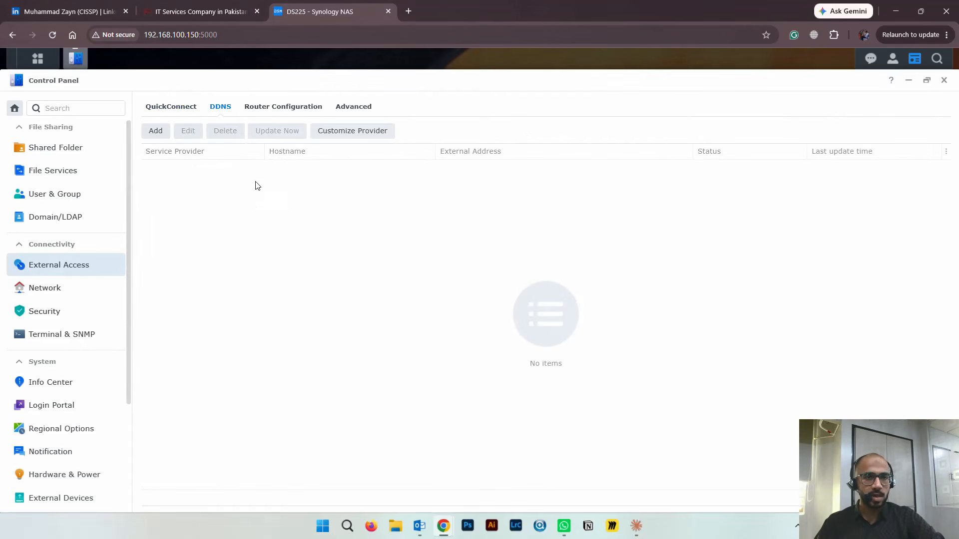
left_click(273, 109)
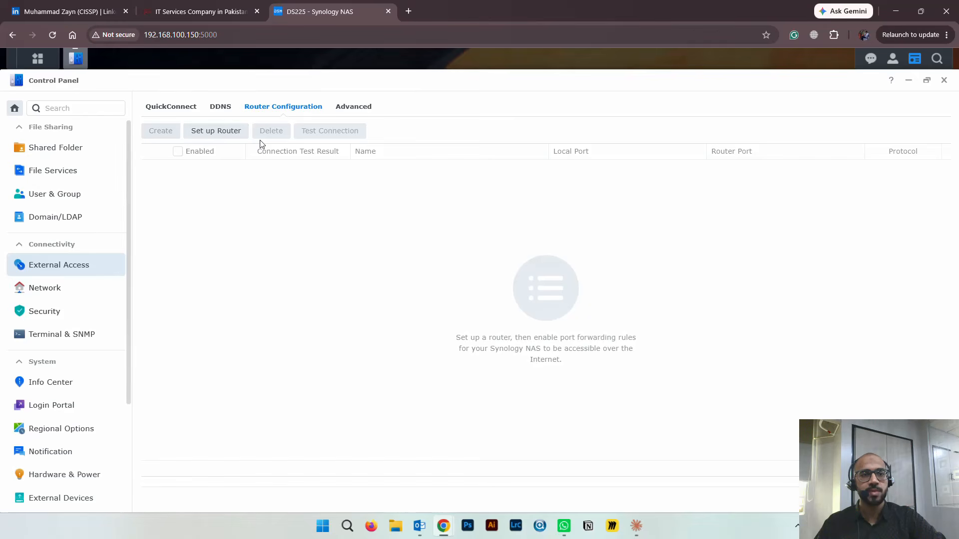
left_click(345, 111)
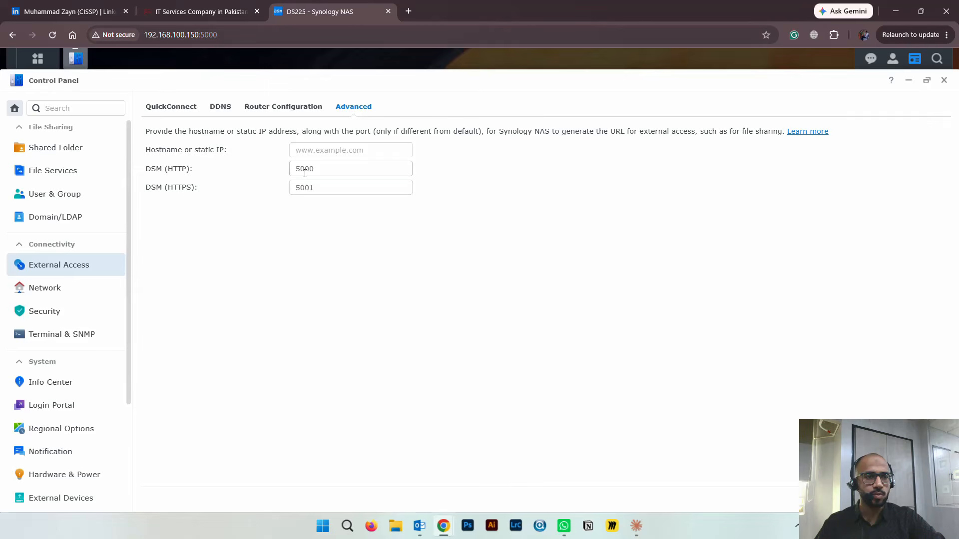
Step: Review the general network settings and their advanced options for ARP, gateways and IP conflict detection
left_click(85, 285)
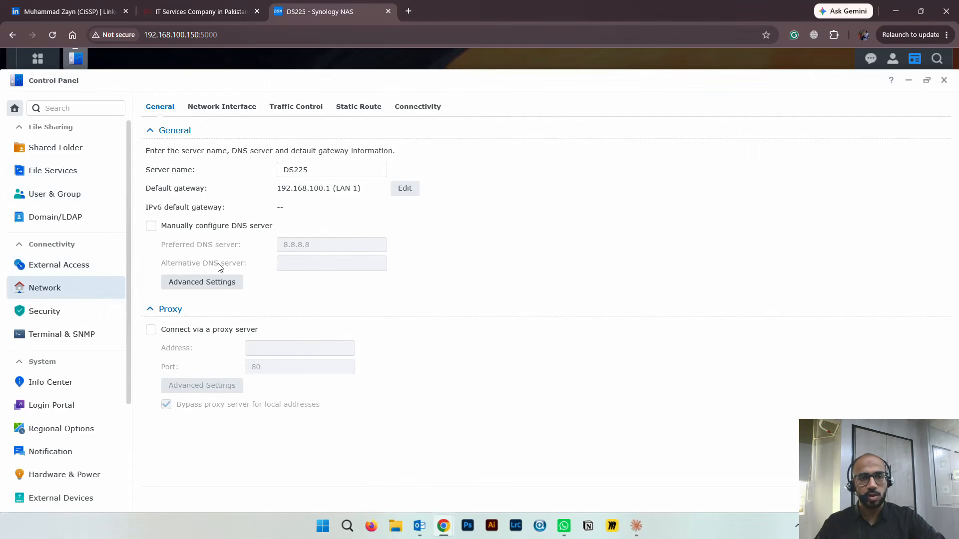
left_click(220, 283)
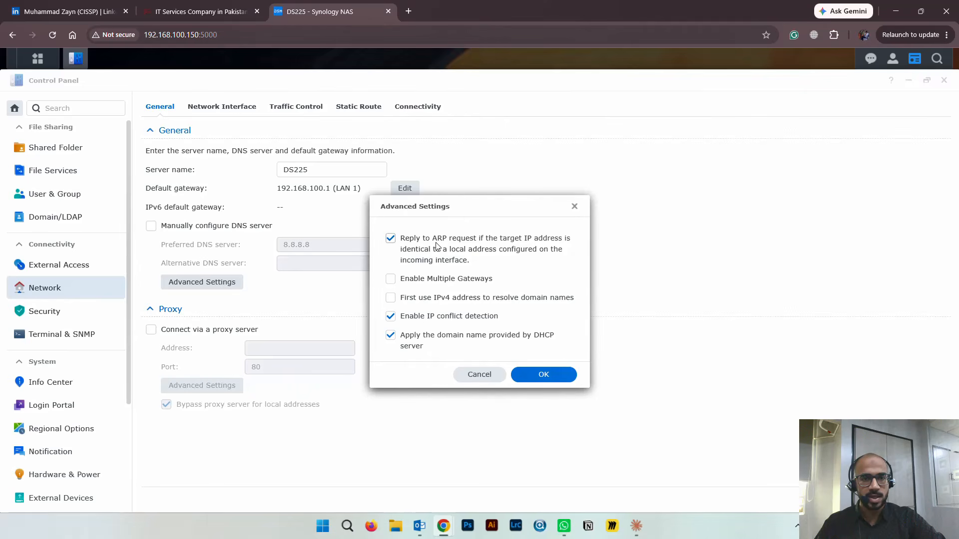
left_click(575, 205)
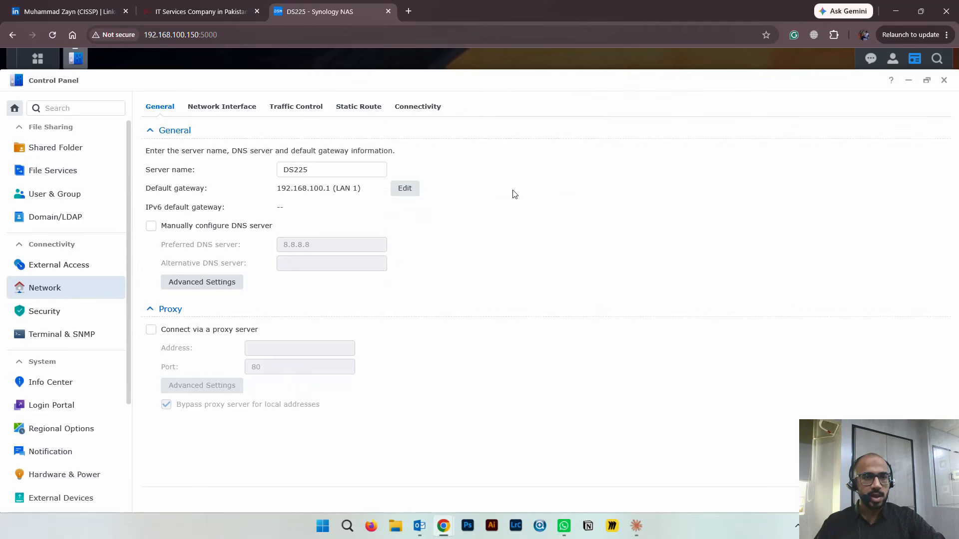
Step: Switch LAN 1's IPv4 settings to manual configuration with IP address 192.168.100.210 and apply the change
left_click(233, 109)
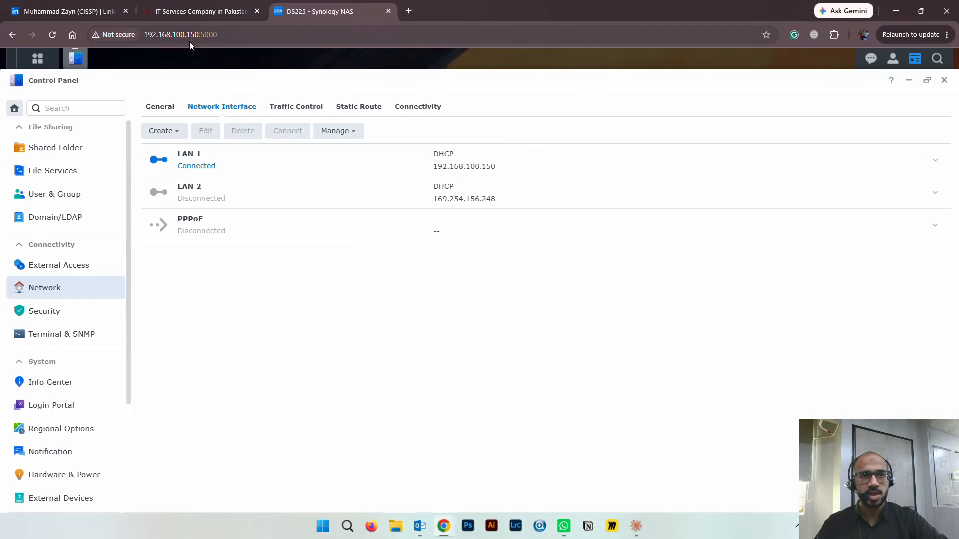
left_click(243, 173)
left_click(209, 133)
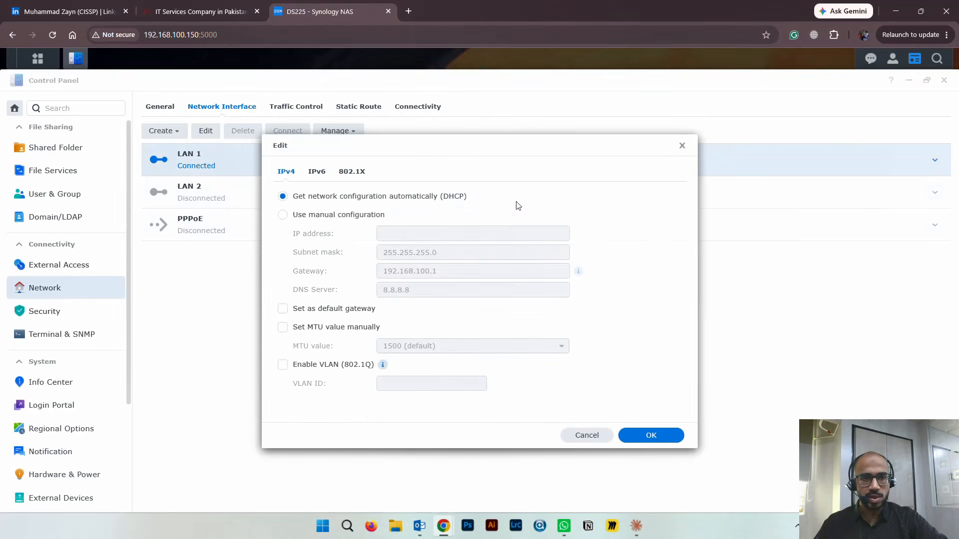
left_click(331, 216)
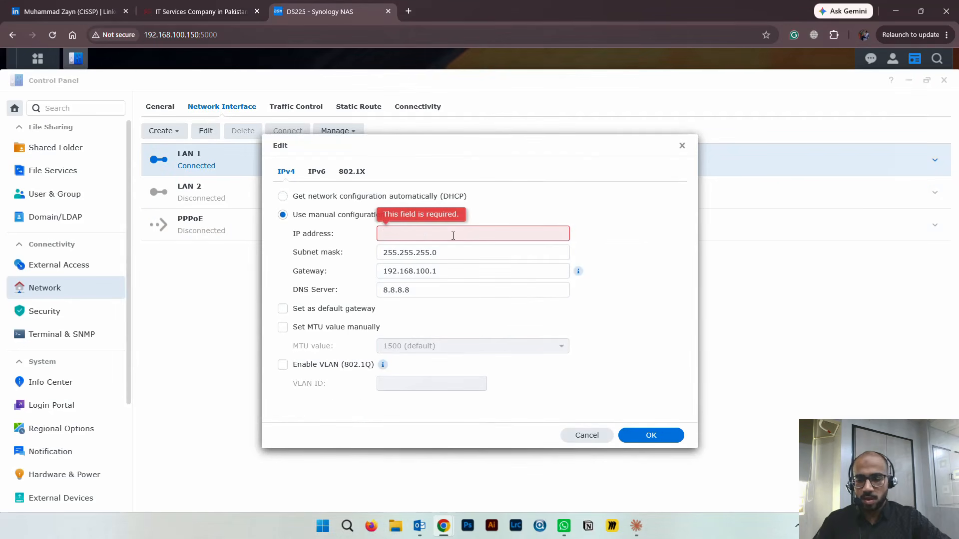
type("192.168.100.210")
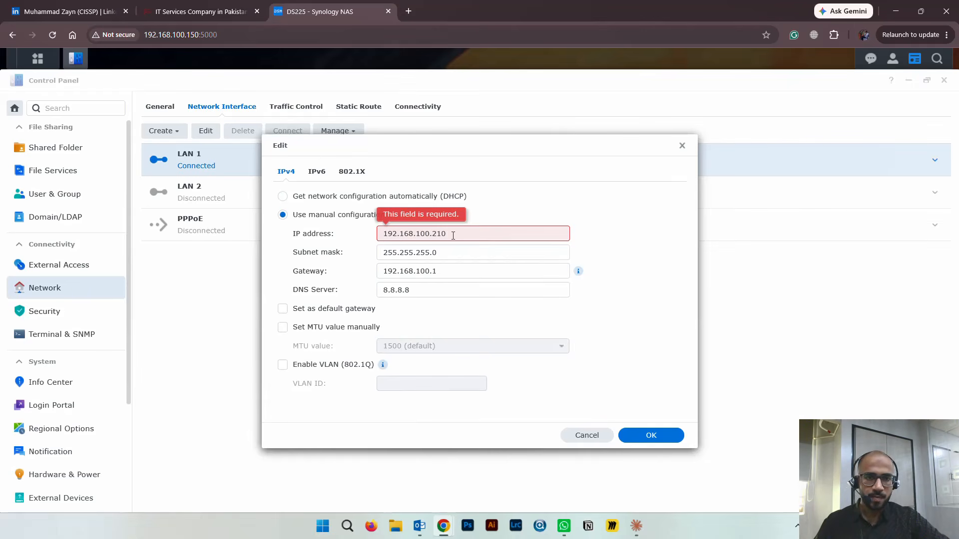
left_click(452, 254)
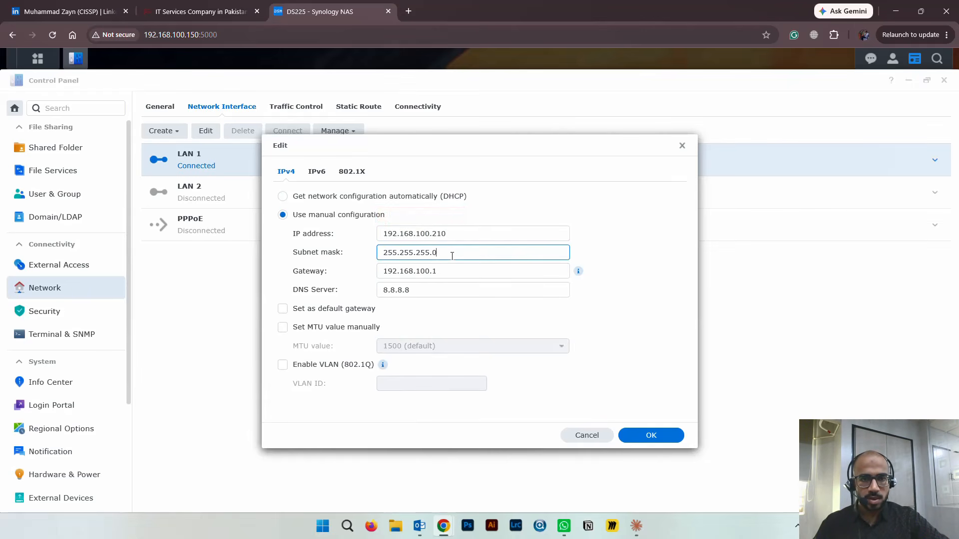
left_click(462, 272)
left_click(448, 287)
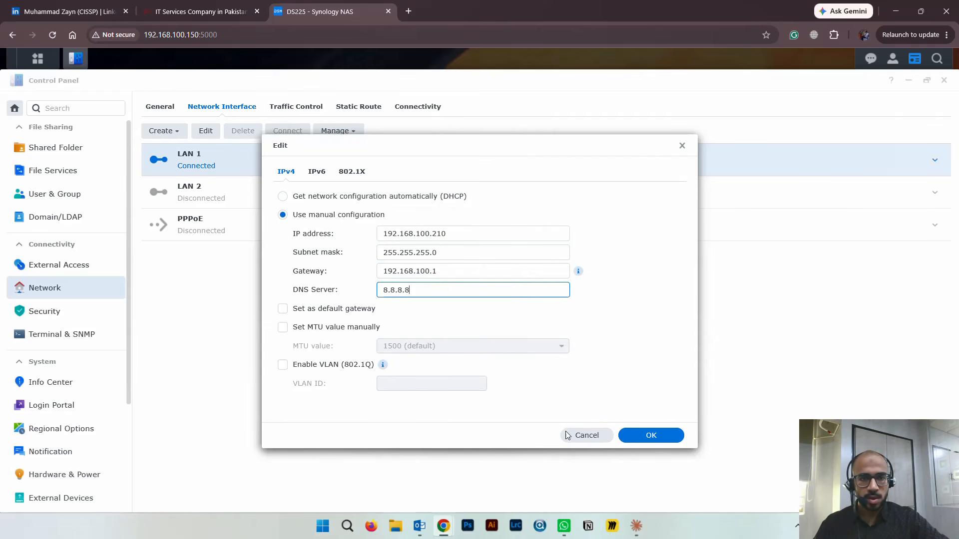
left_click(658, 436)
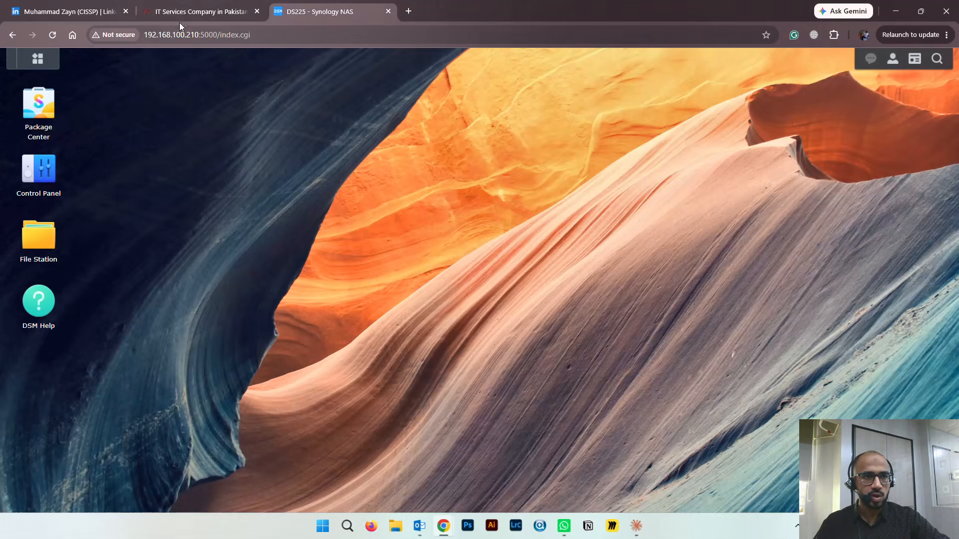
Step: Reopen the NAS network interface list to check LAN 1's address assignment
left_click(40, 172)
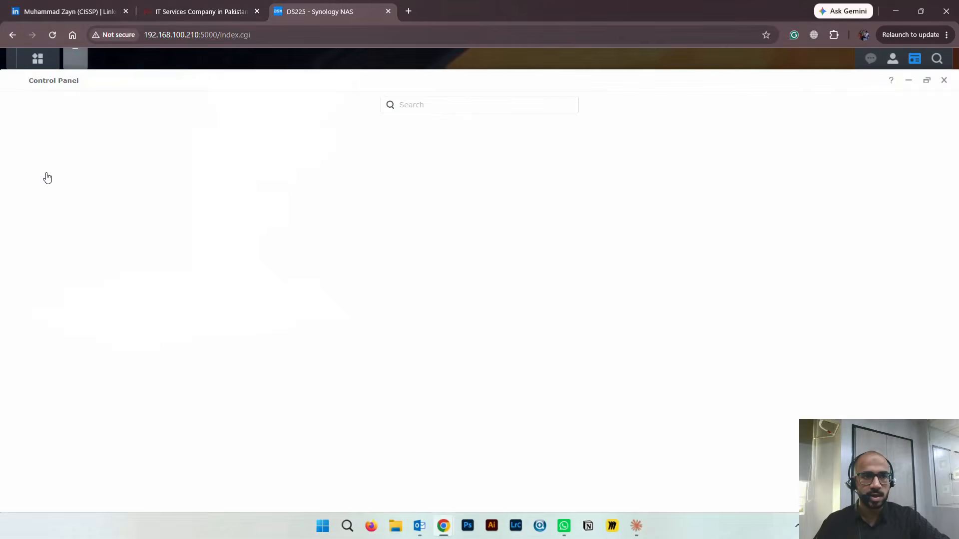
left_click(119, 248)
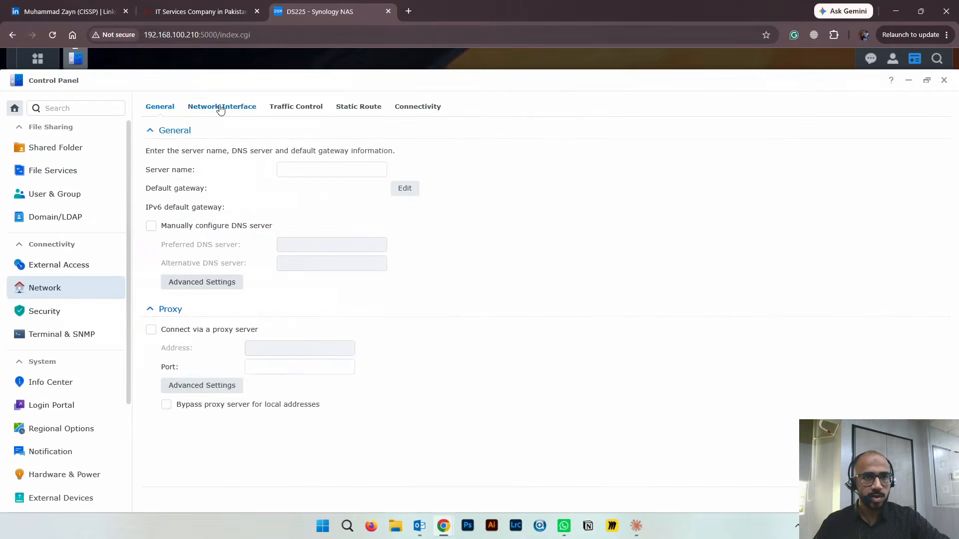
left_click(230, 107)
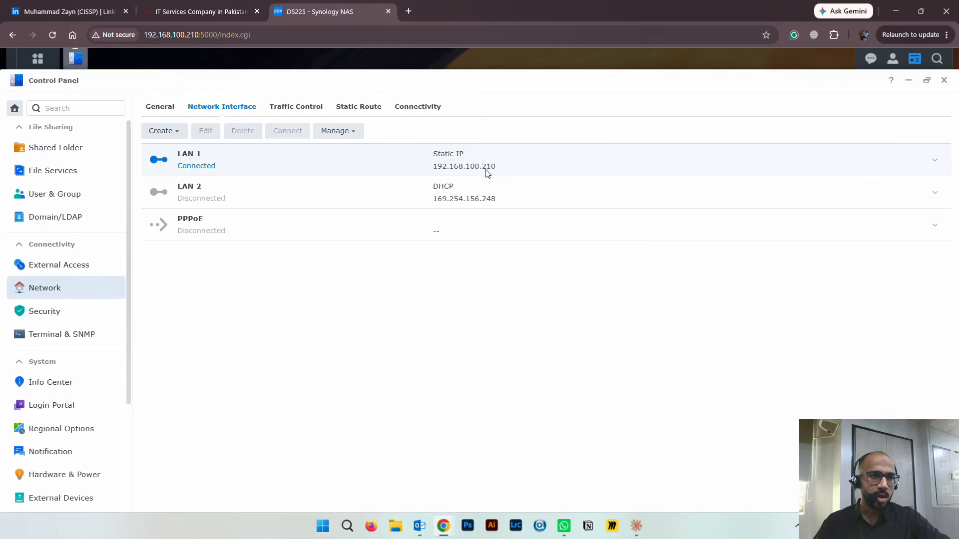
Step: Examine the traffic control, static route and connectivity settings of the network
left_click(312, 109)
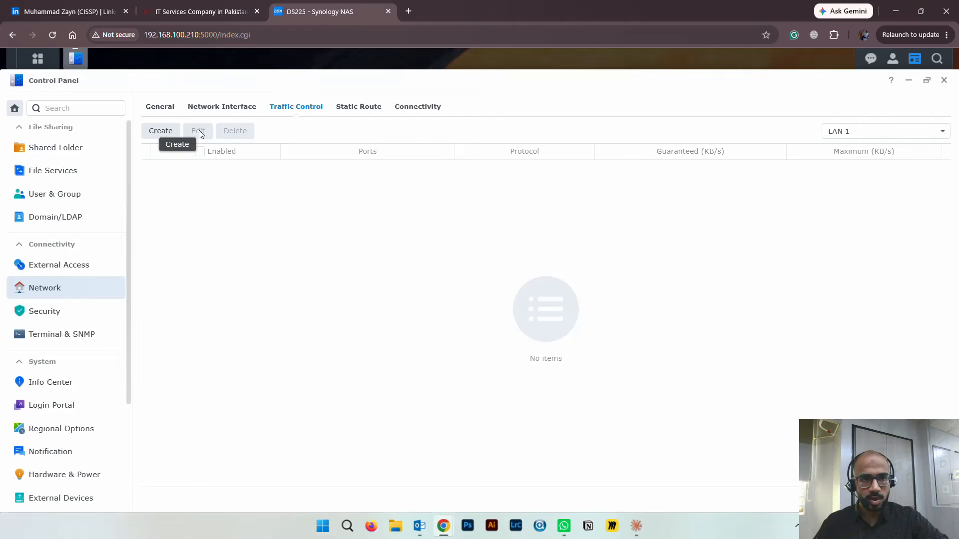
left_click(364, 109)
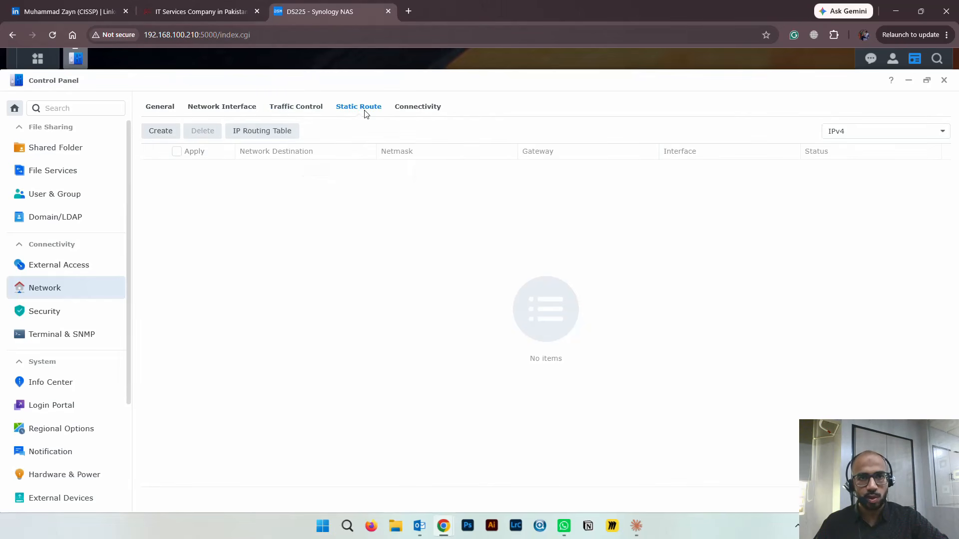
left_click(414, 108)
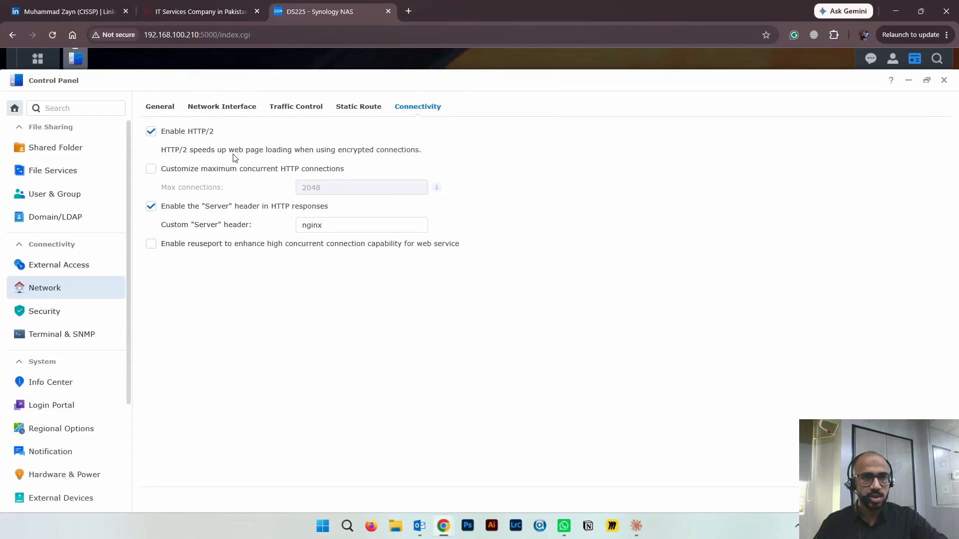
Step: Expand LAN 1's interface details and walk through the link aggregation wizard up to its network setup, closing it without creating a bond
left_click(218, 107)
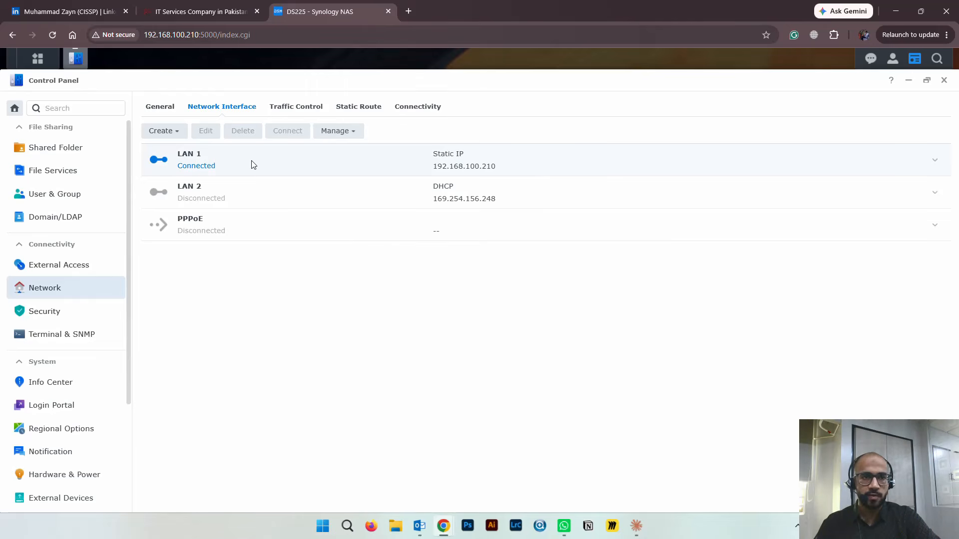
left_click(934, 161)
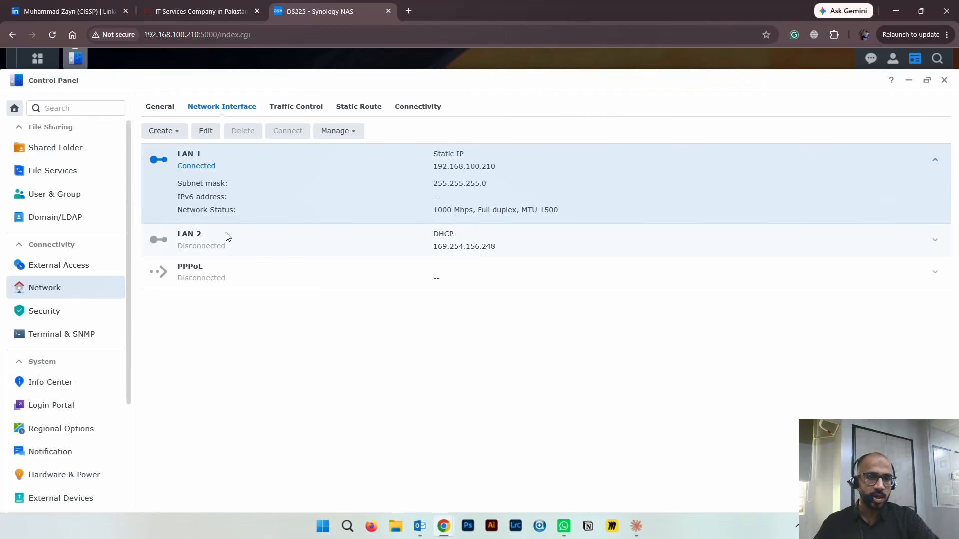
left_click(163, 132)
left_click(176, 152)
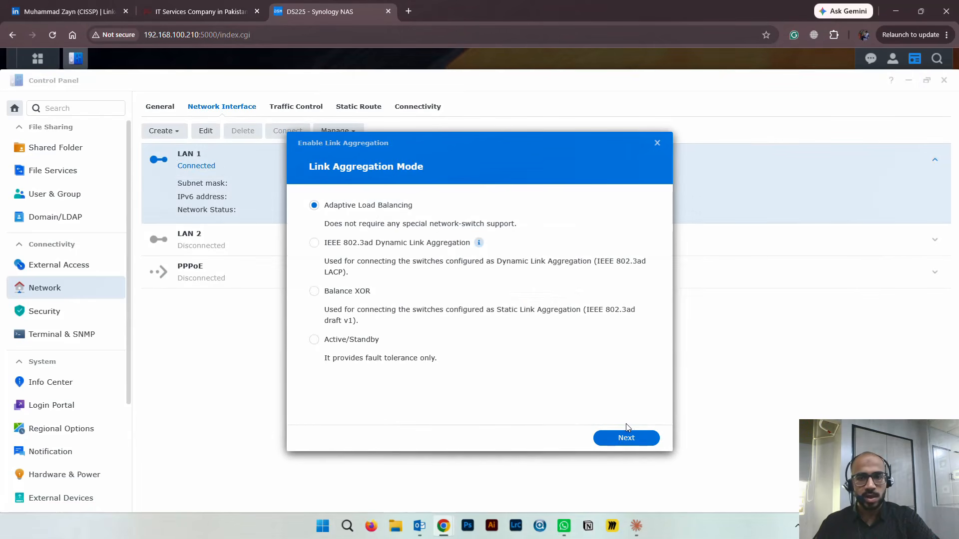
left_click(627, 438)
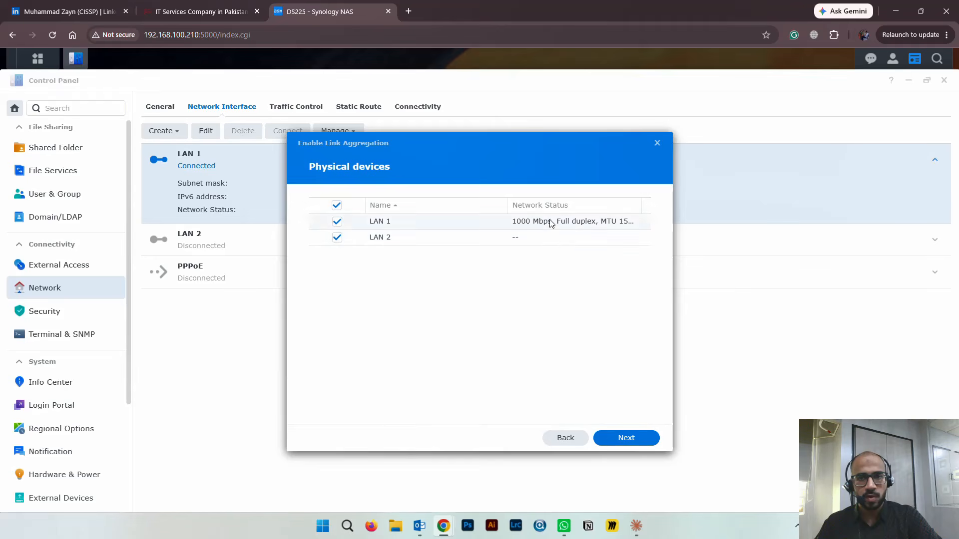
left_click(634, 437)
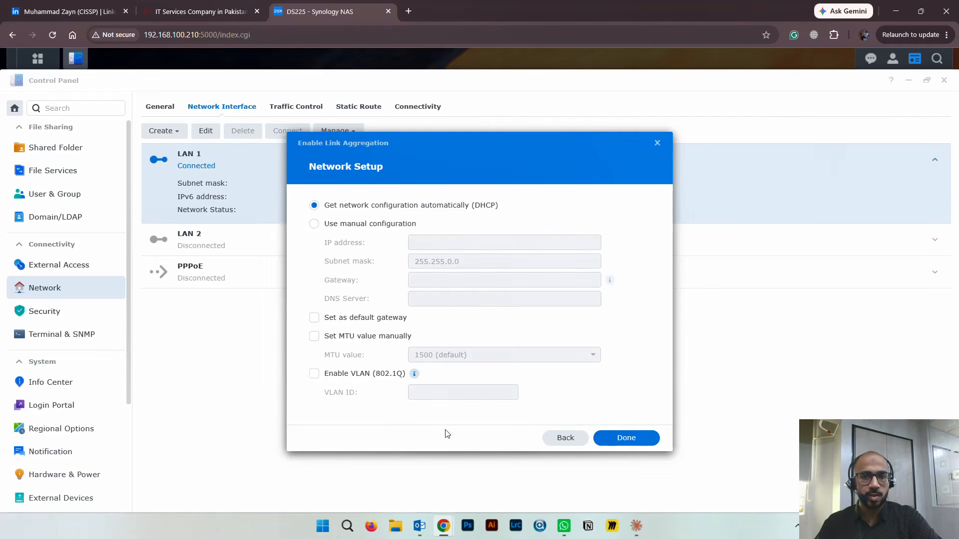
left_click(657, 143)
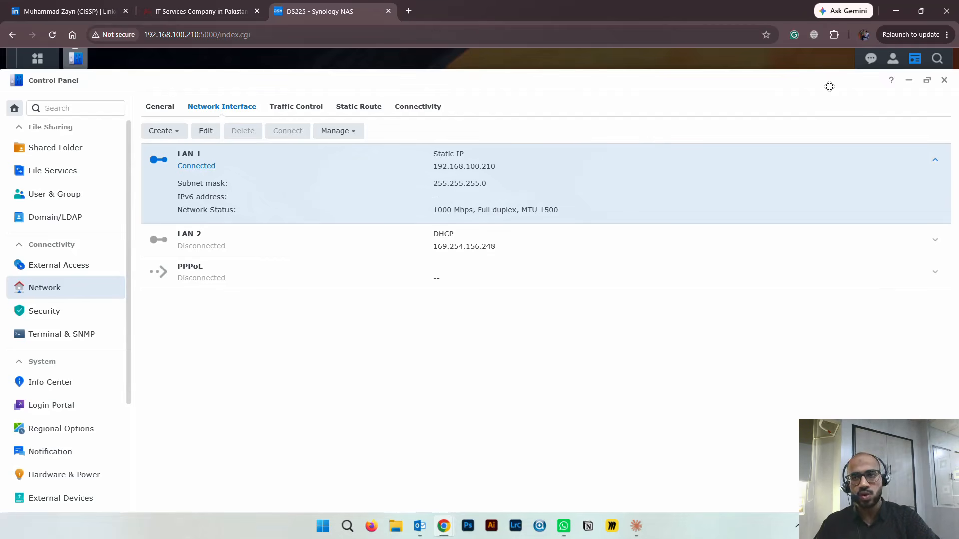
Step: Review the general security settings, the websites allowed to embed DSM, and the account settings for 2-factor authentication
left_click(74, 315)
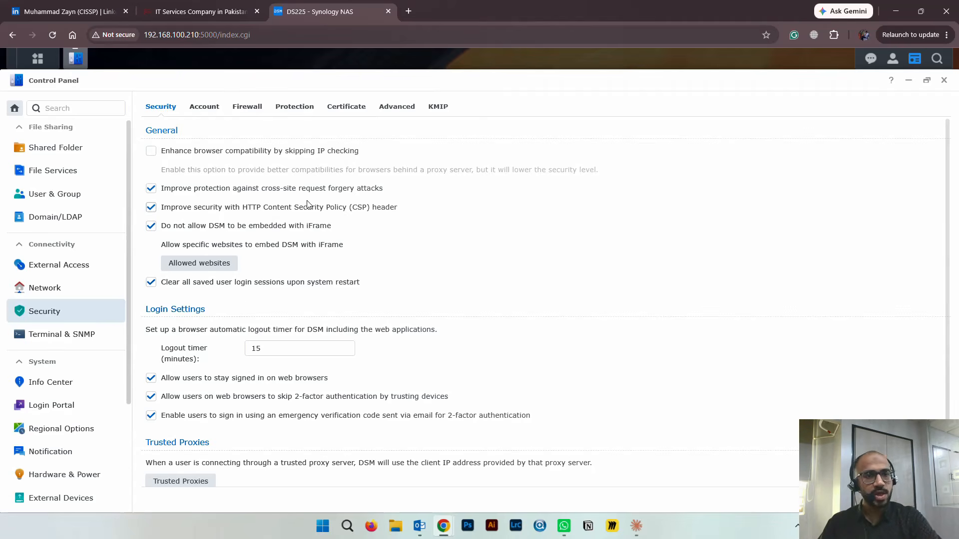
scroll(300, 213, "down", 1)
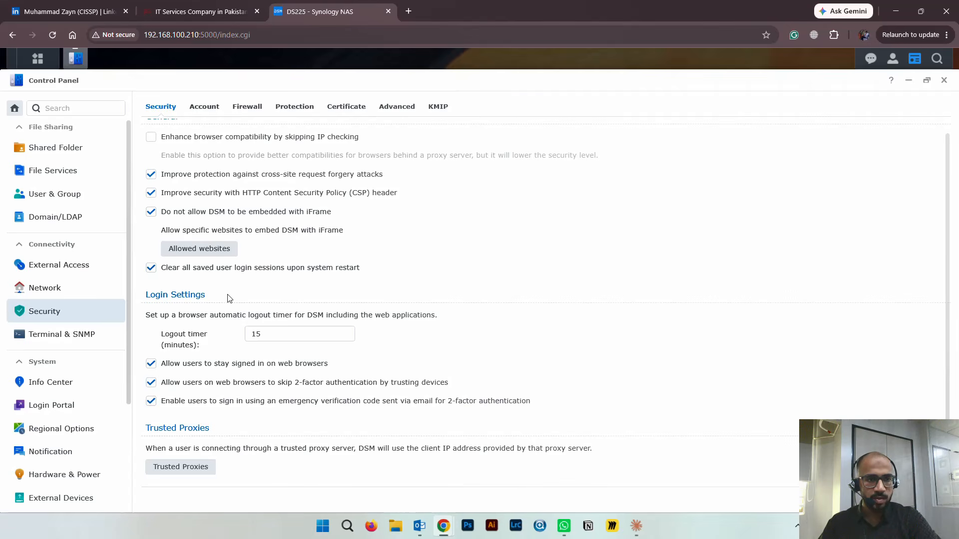
left_click(204, 249)
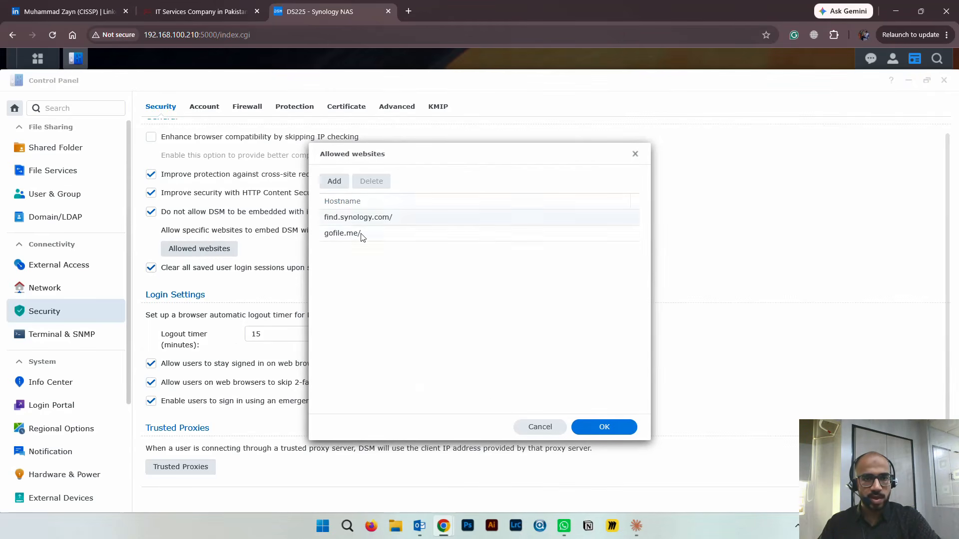
left_click(635, 155)
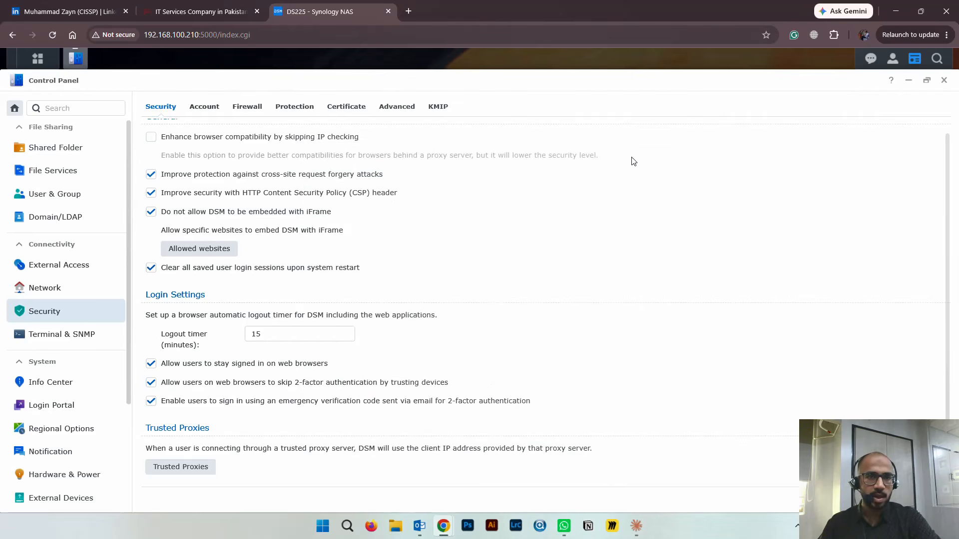
left_click(214, 108)
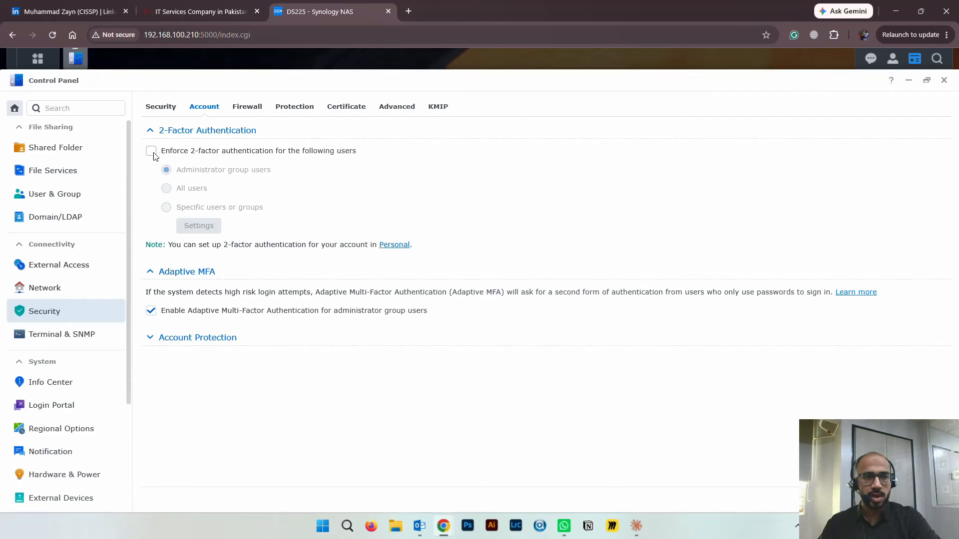
Step: Enable the firewall and check the available firewall profiles, leaving the default profile selected
left_click(253, 113)
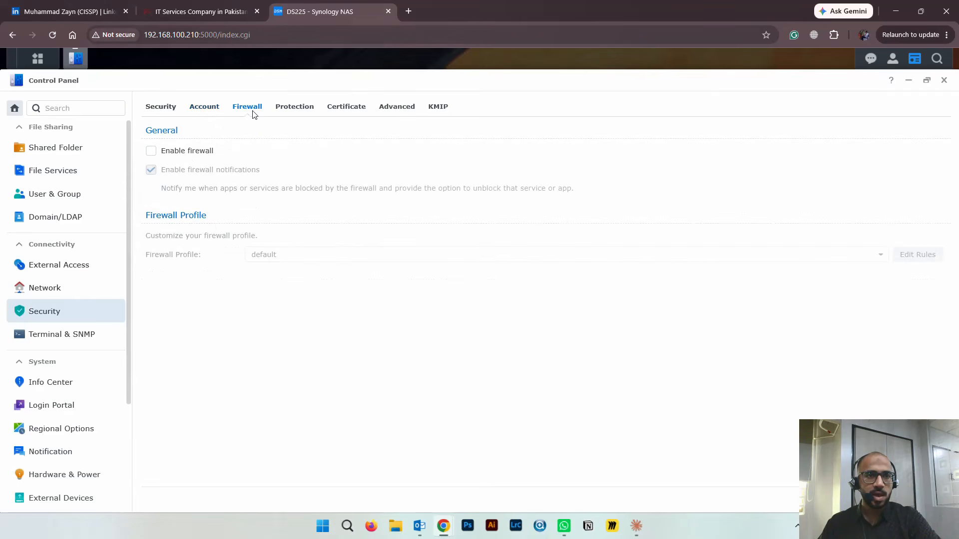
left_click(151, 152)
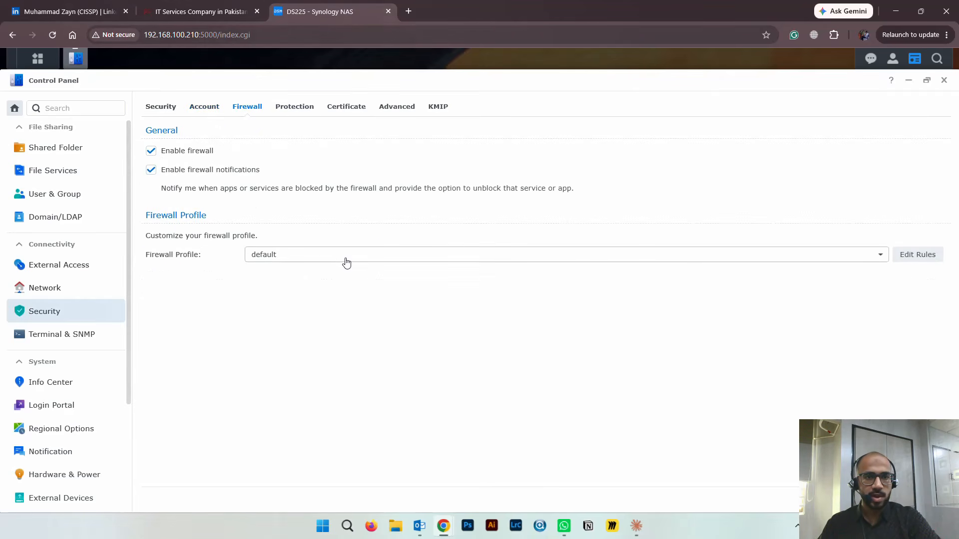
left_click(329, 257)
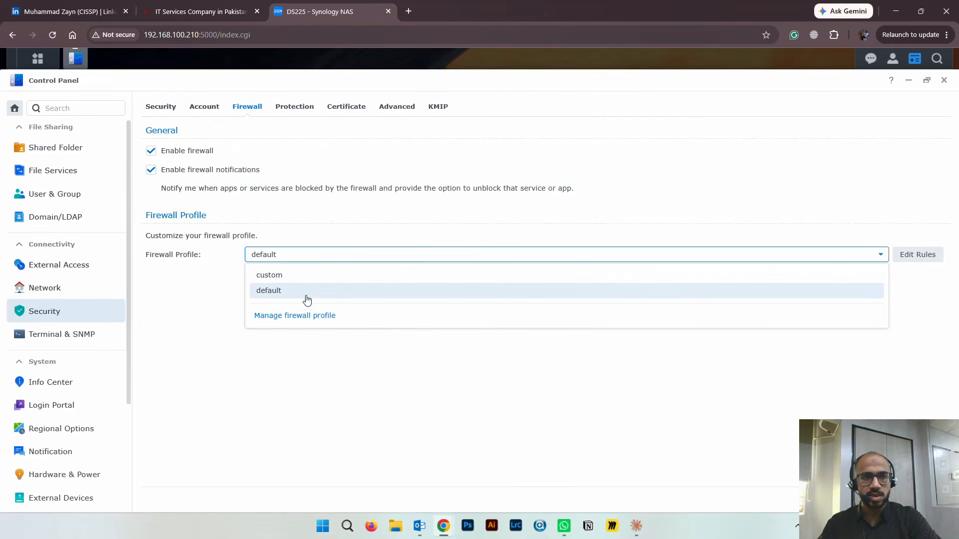
left_click(325, 355)
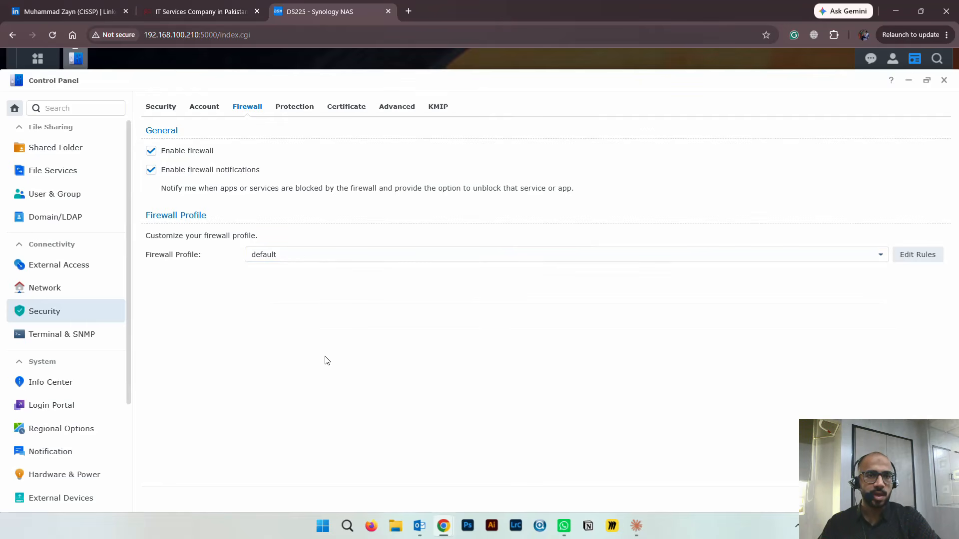
Step: Examine the auto block settings with their allow/block list, the certificates, the TLS/SSL profile levels and the KMIP settings
left_click(288, 118)
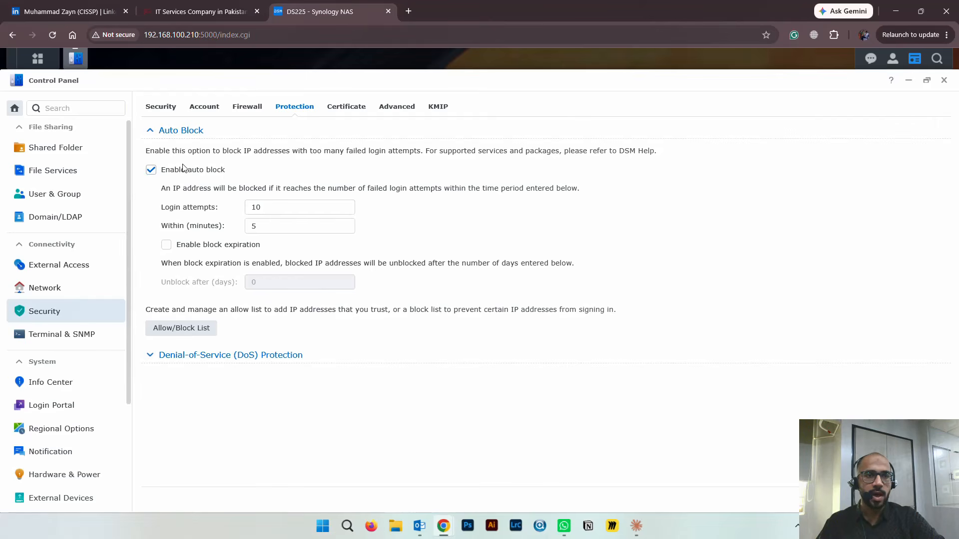
left_click(199, 331)
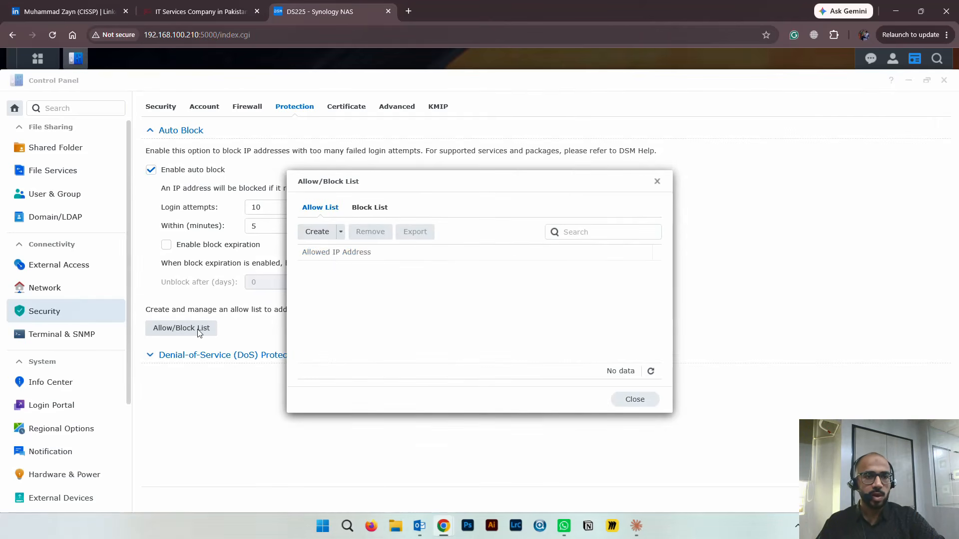
left_click(658, 180)
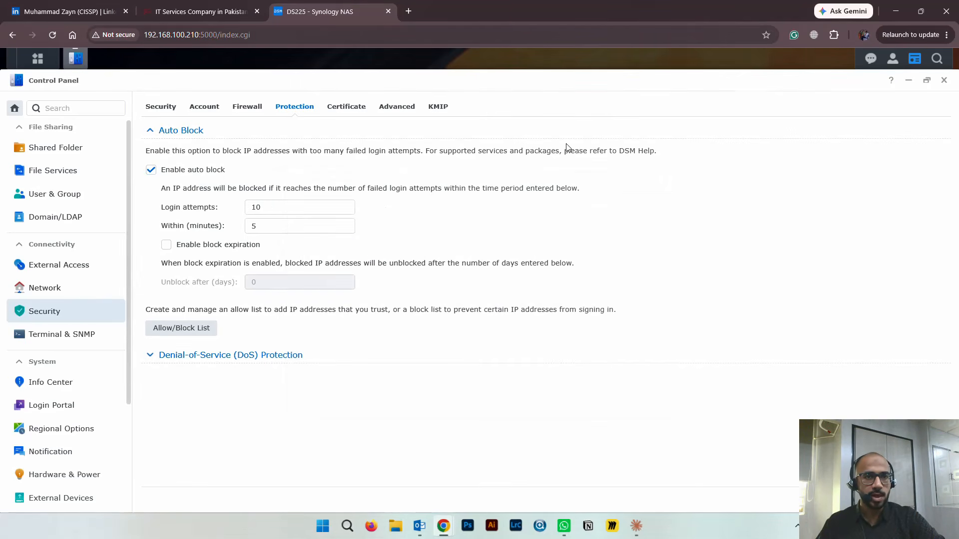
left_click(350, 108)
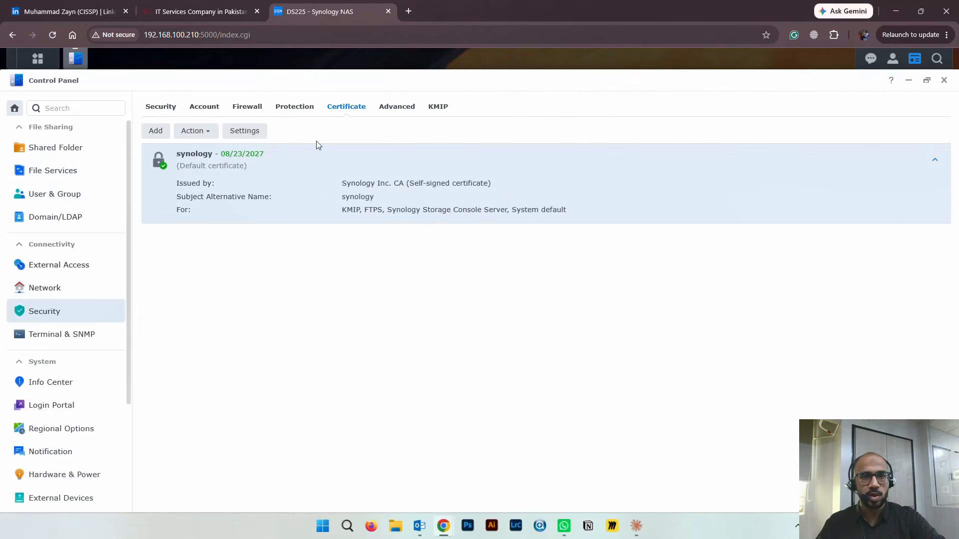
left_click(384, 108)
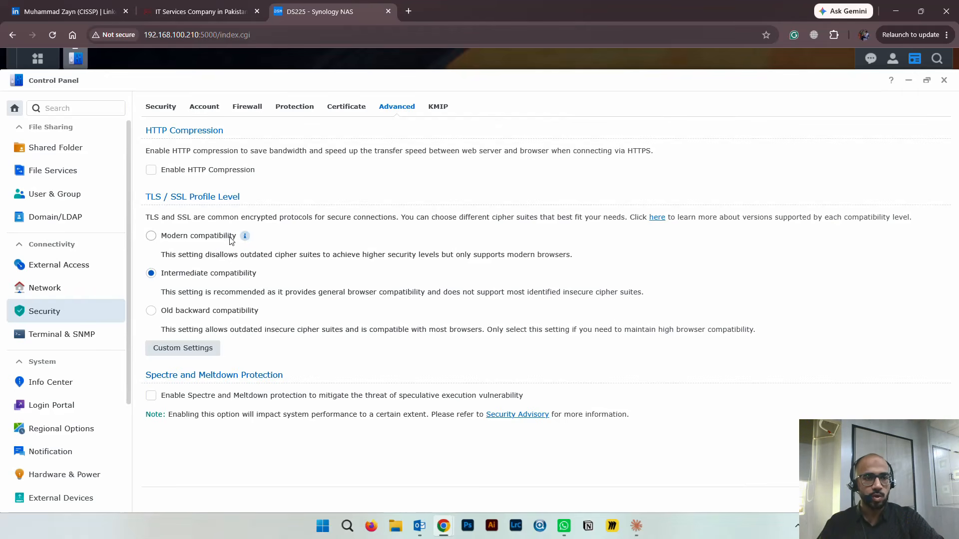
left_click(440, 106)
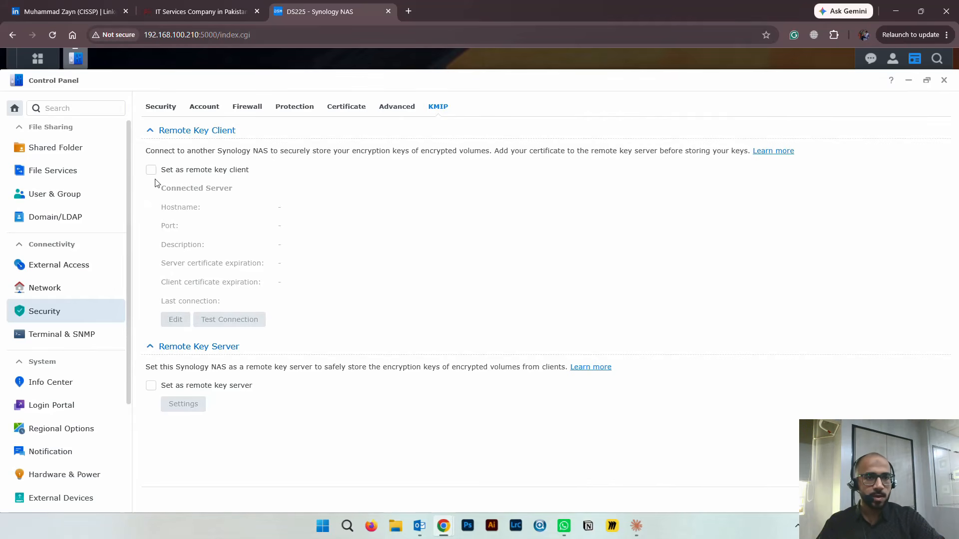
Step: Revisit the general security settings and switch to the Terminal & SNMP settings, discarding the unsaved security changes
left_click(166, 106)
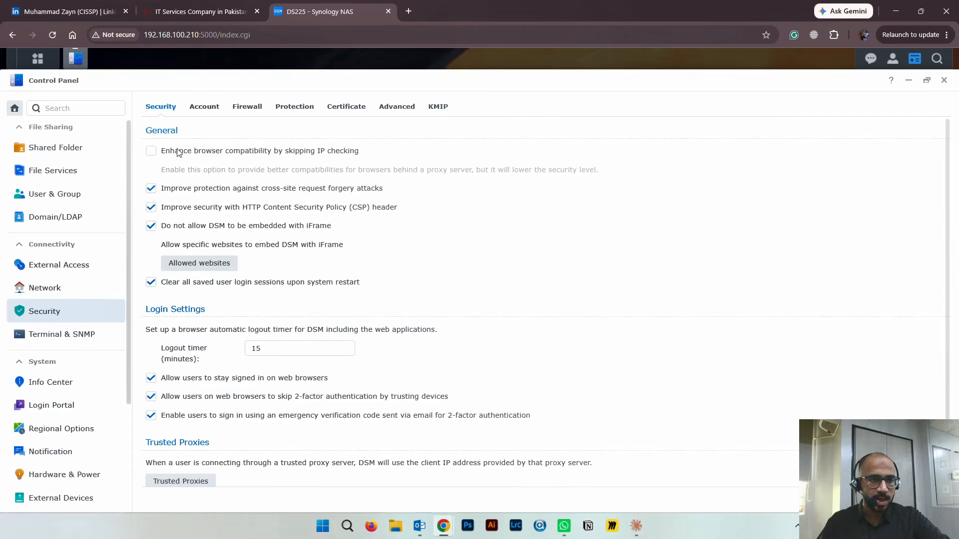
scroll(68, 324, "down", 2)
scroll(67, 323, "down", 1)
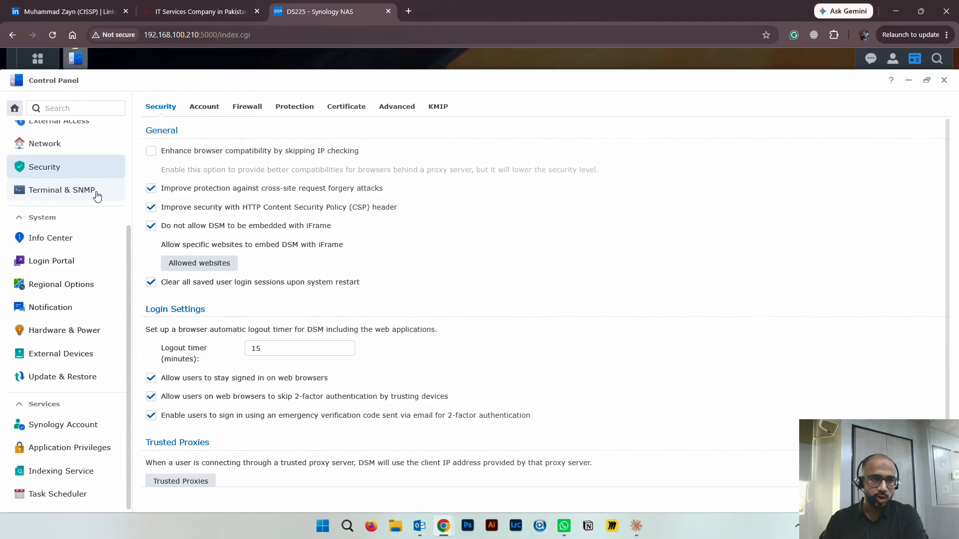
left_click(96, 195)
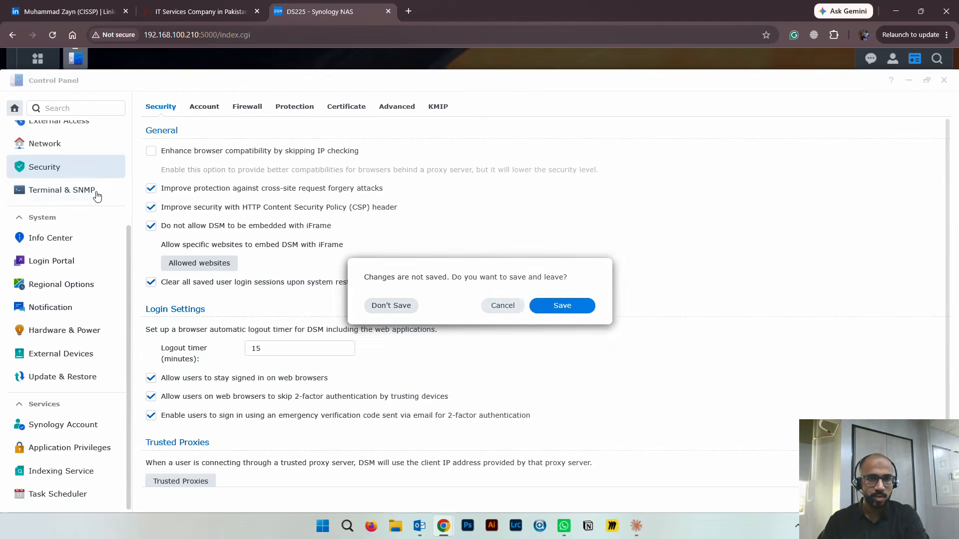
left_click(391, 306)
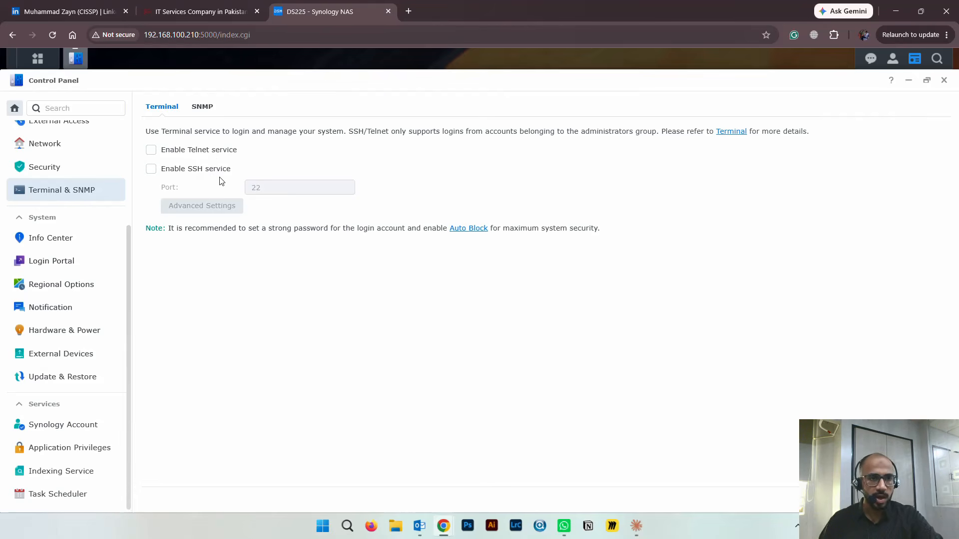
Step: Enable the SSH service, view its encryption security levels without changing them, and disable the service again
left_click(161, 170)
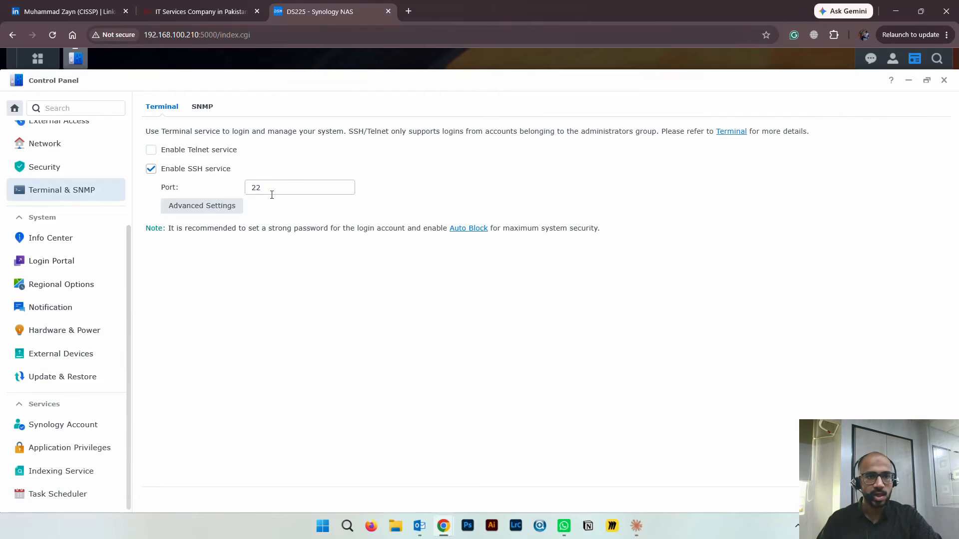
left_click(235, 208)
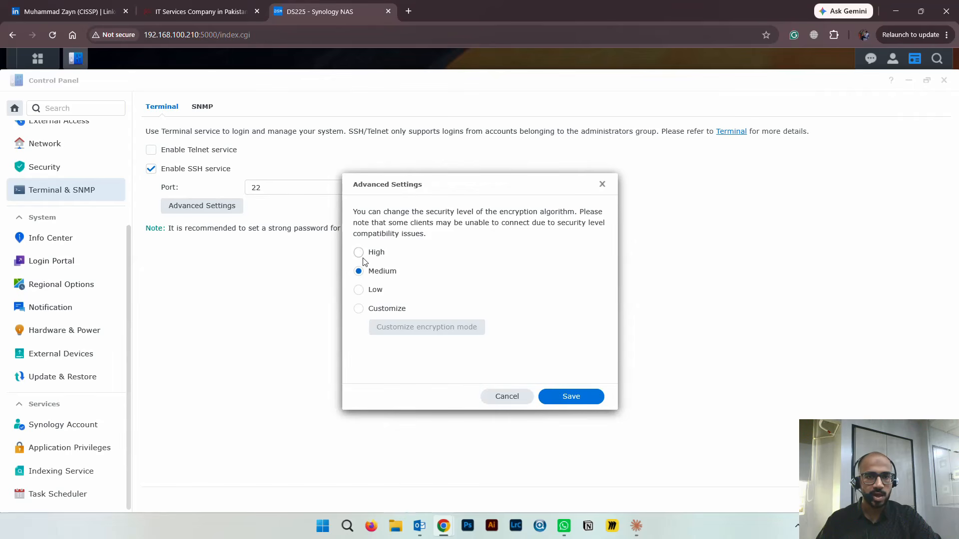
left_click(601, 184)
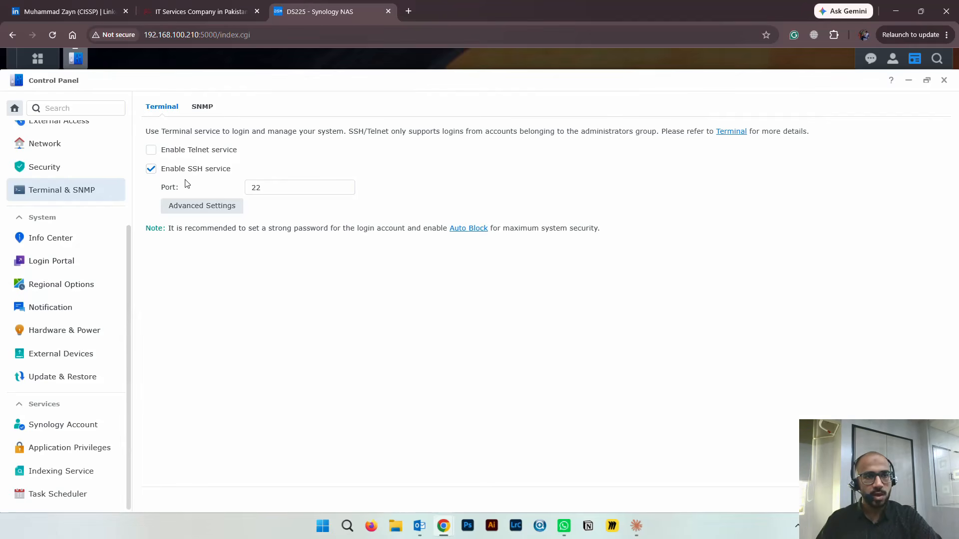
left_click(151, 169)
Step: Review the NAS system information, covering the general, network, storage, service and device analytics pages
left_click(65, 238)
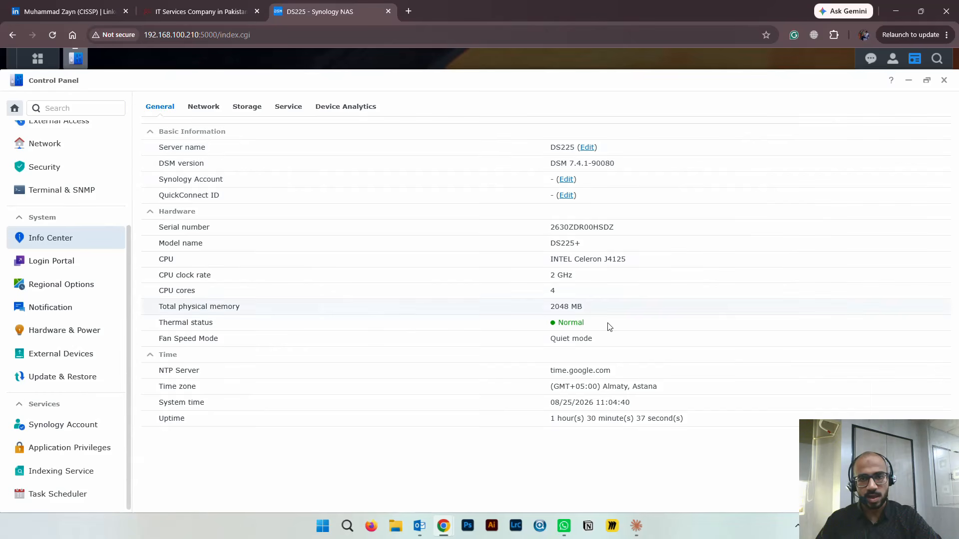
left_click(209, 113)
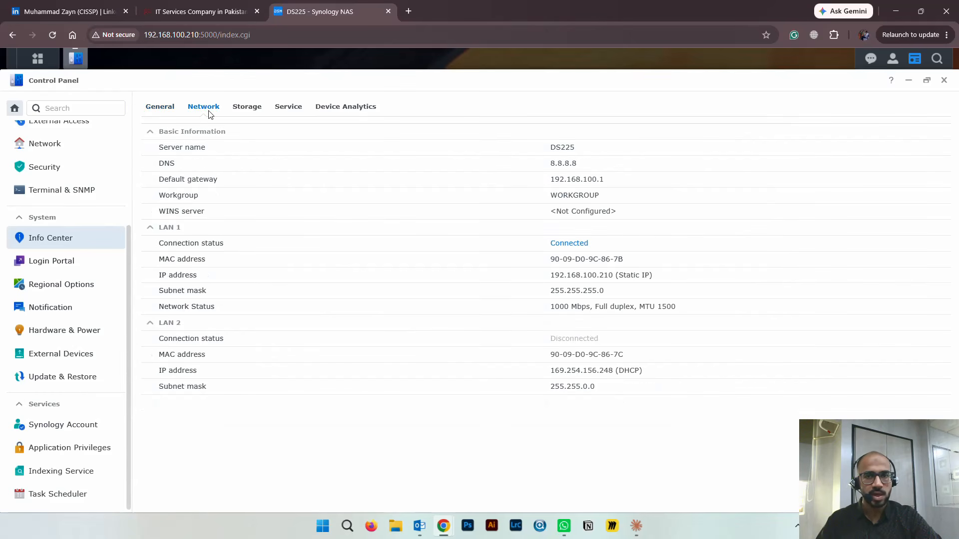
left_click(242, 109)
left_click(286, 106)
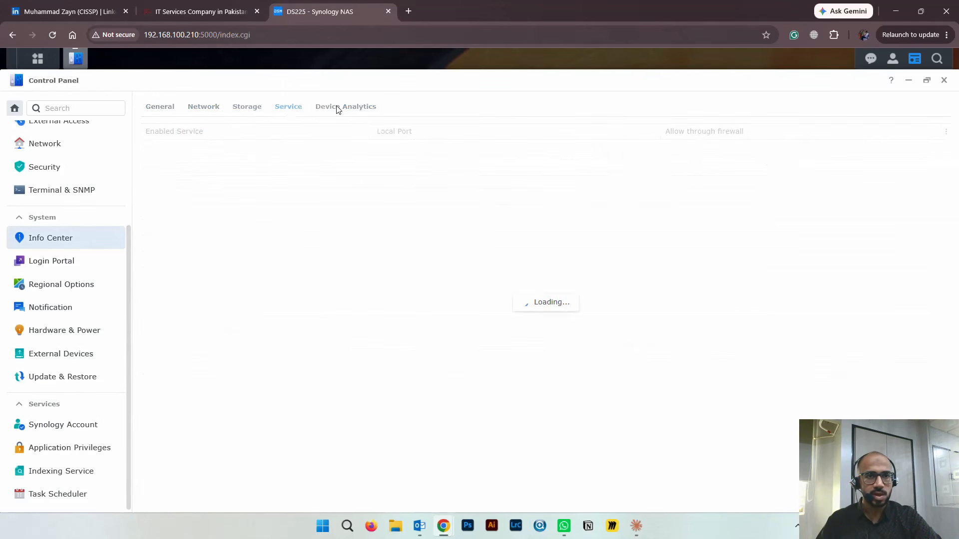
left_click(338, 108)
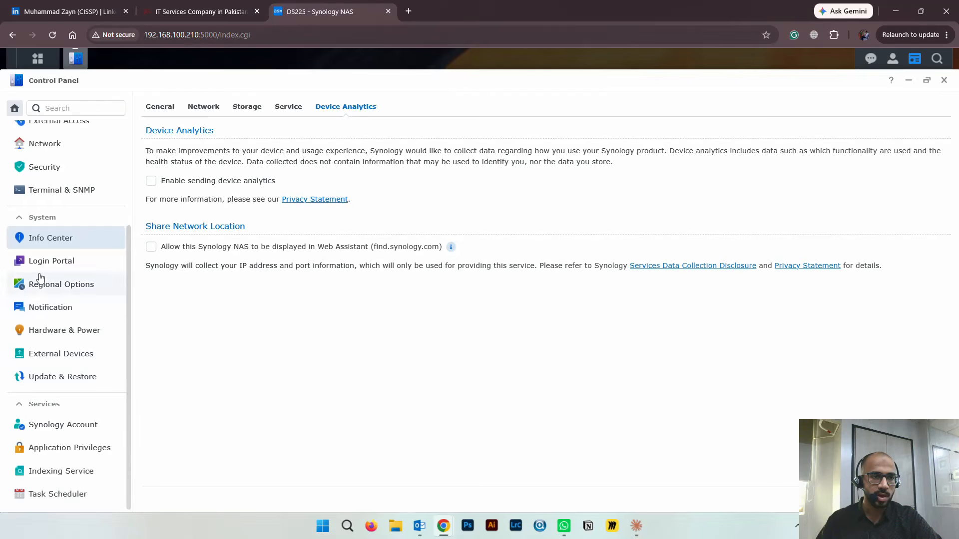
Step: Review the login portal's DSM, applications and advanced pages, viewing the login style options without saving changes
left_click(54, 265)
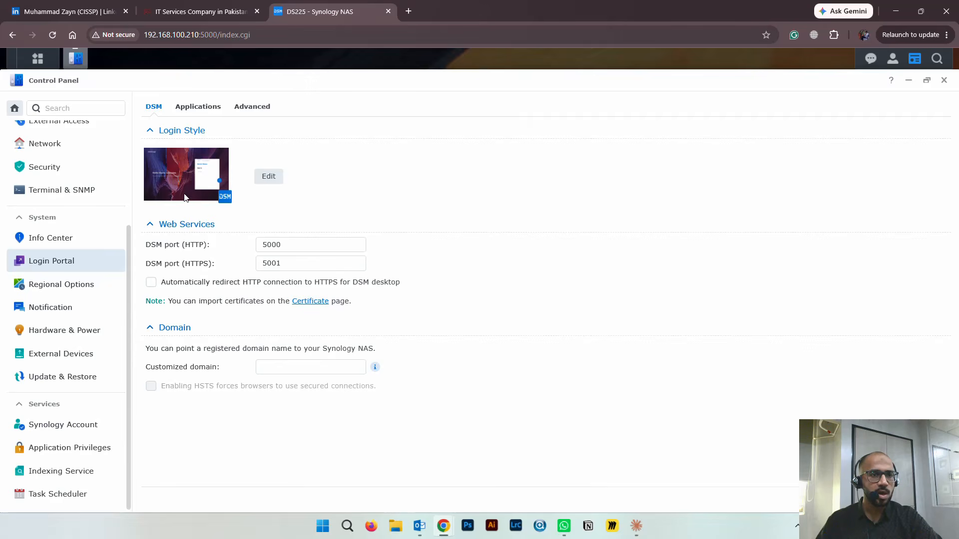
left_click(275, 179)
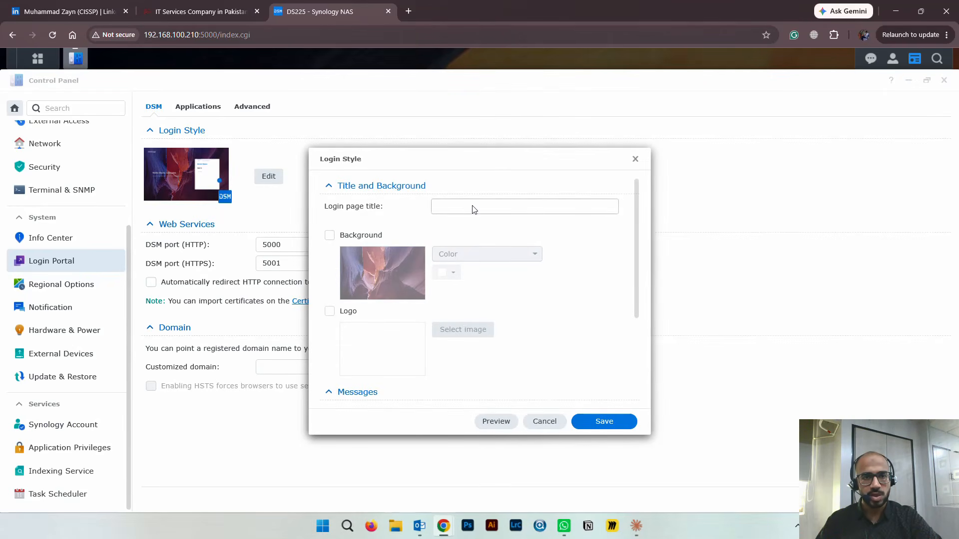
scroll(363, 251, "down", 3)
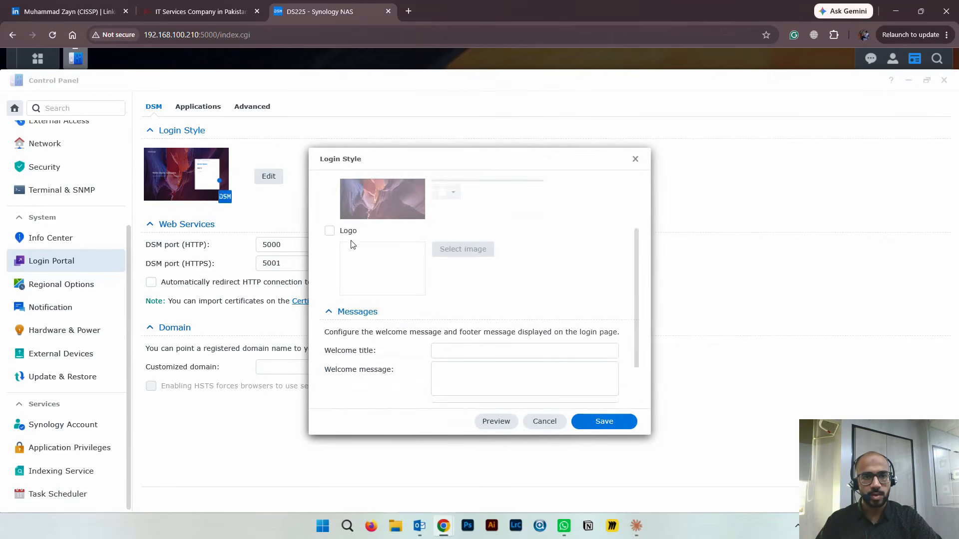
left_click(635, 159)
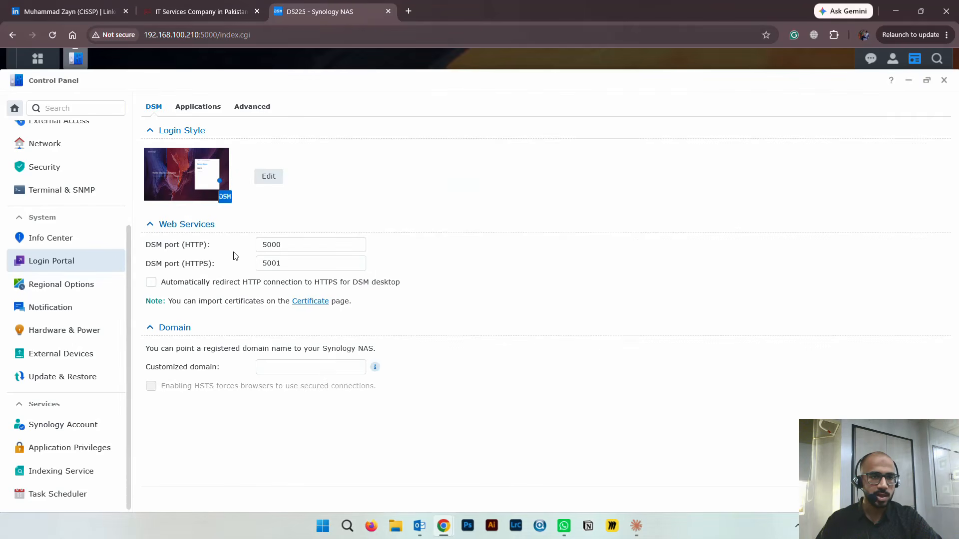
left_click(219, 111)
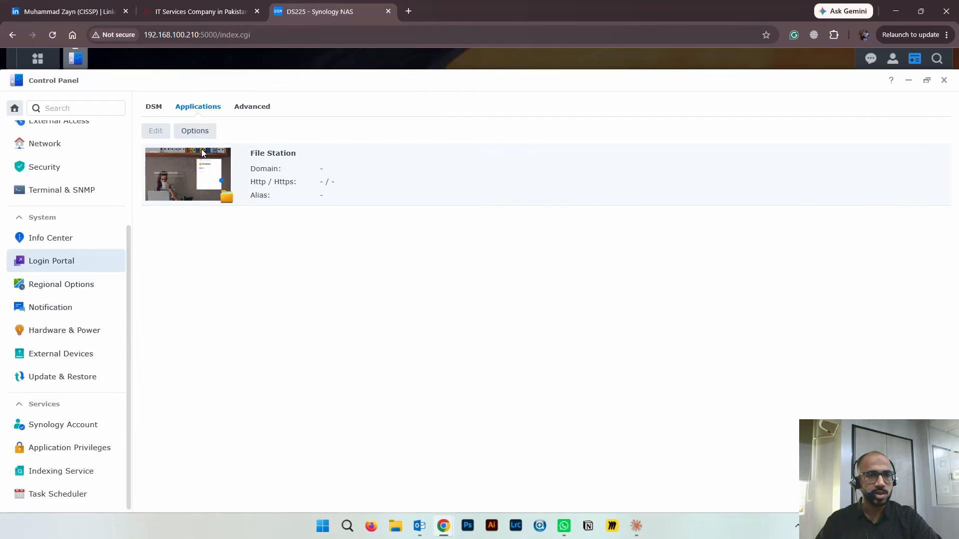
left_click(326, 172)
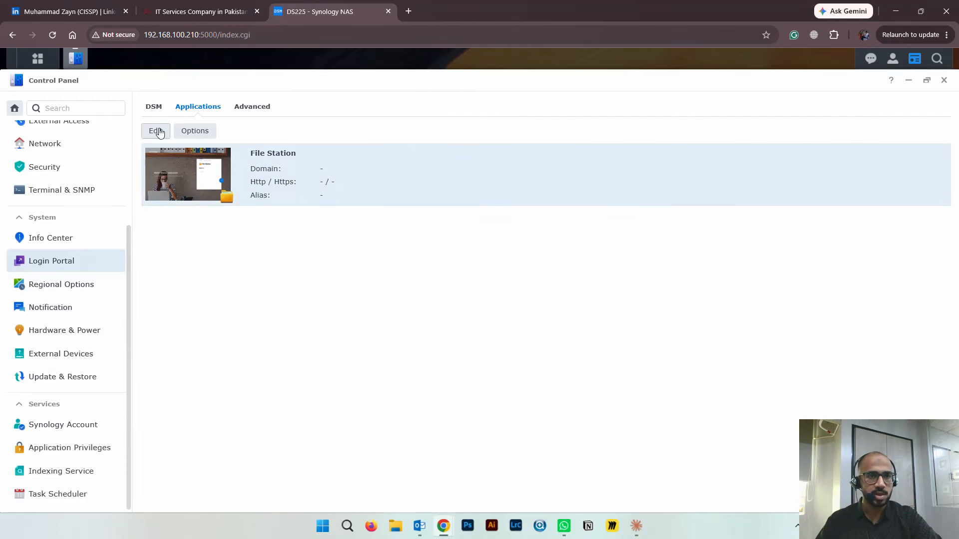
left_click(243, 107)
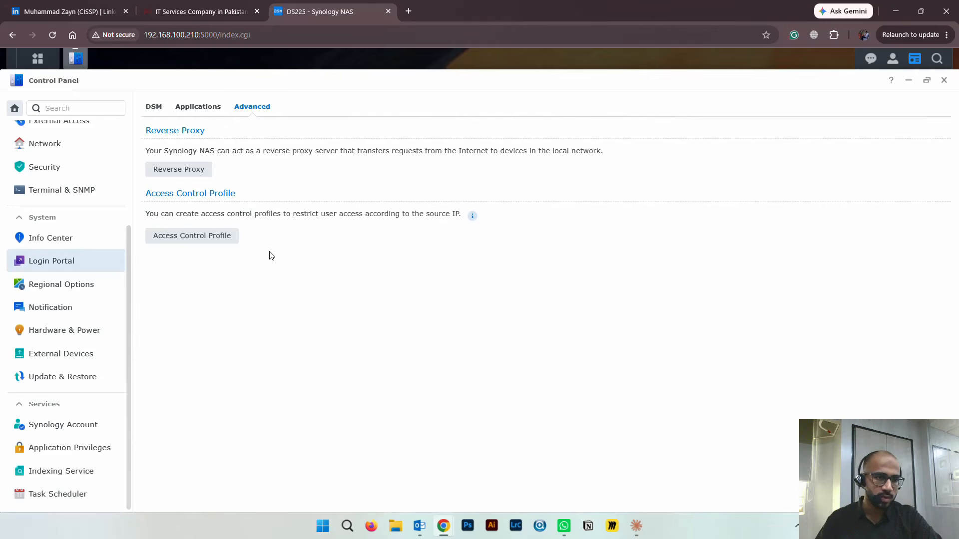
Step: Review the regional time, language and NTP service settings, plus the email notification settings
left_click(95, 294)
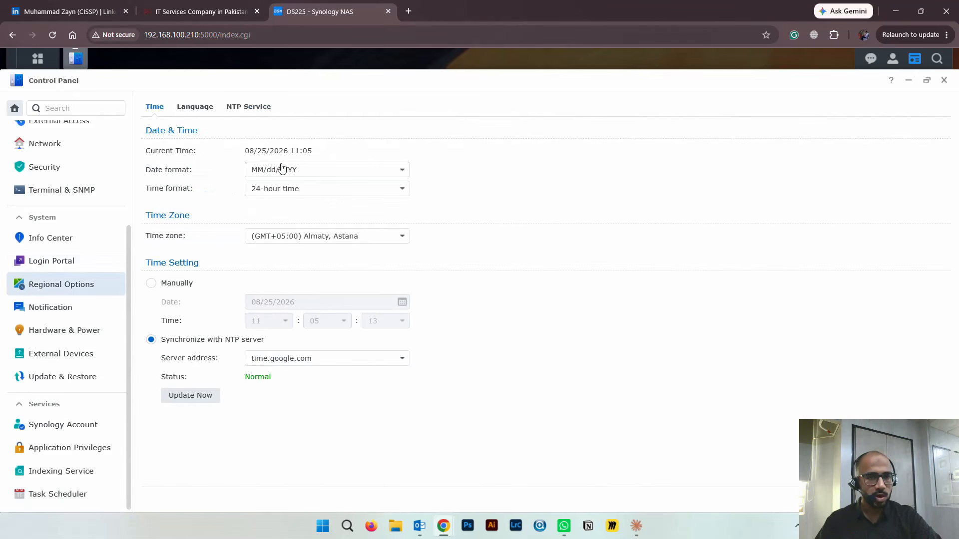
left_click(196, 110)
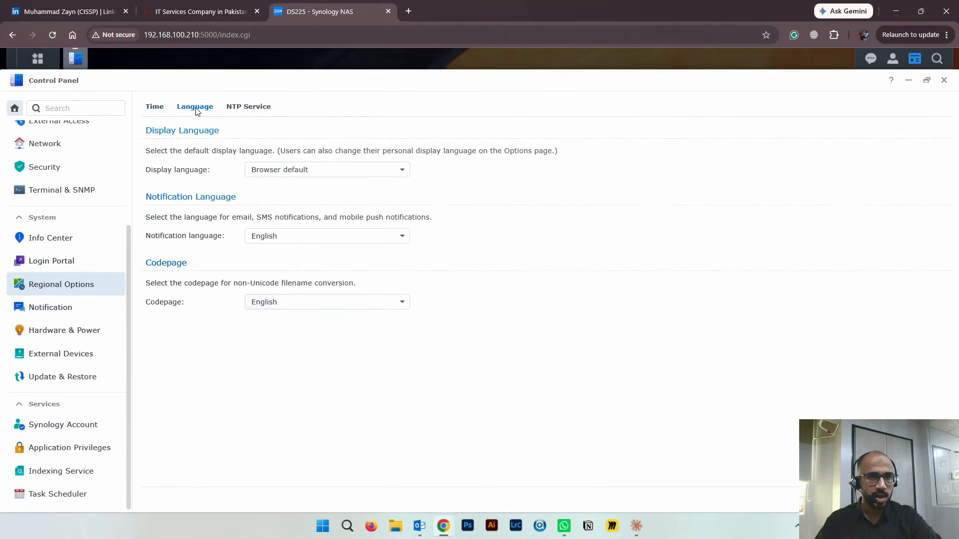
left_click(240, 113)
left_click(47, 308)
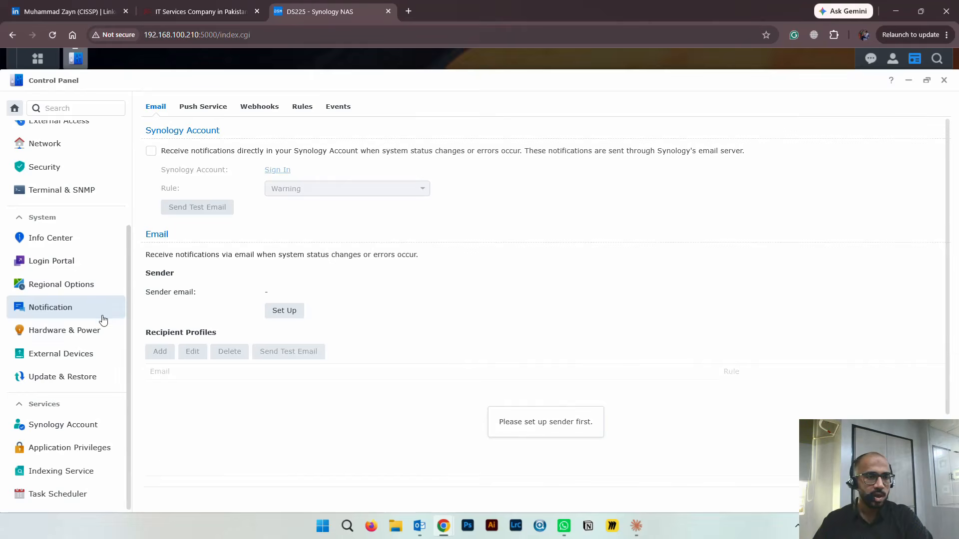
Step: Examine the general hardware and power settings and the date options for a new power schedule, closing the schedule without saving
left_click(95, 332)
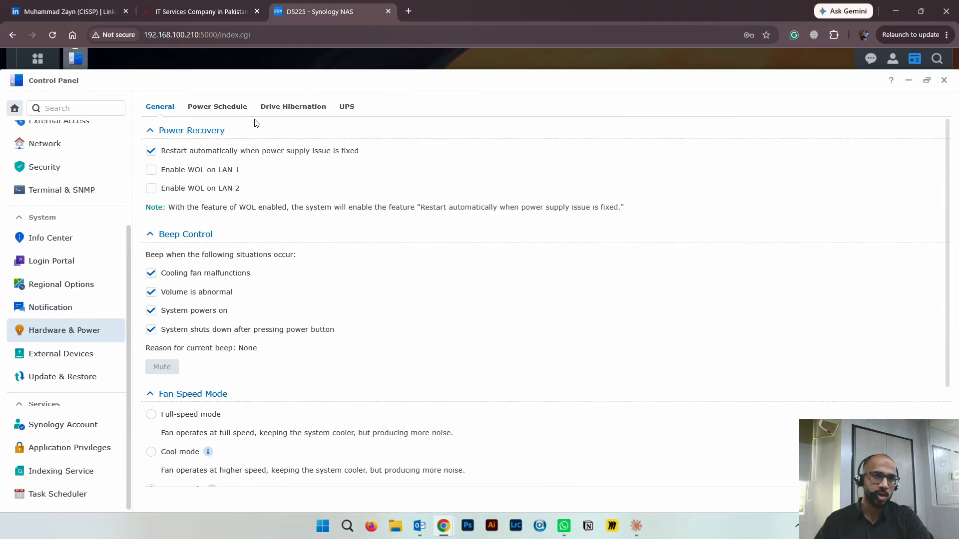
left_click(205, 108)
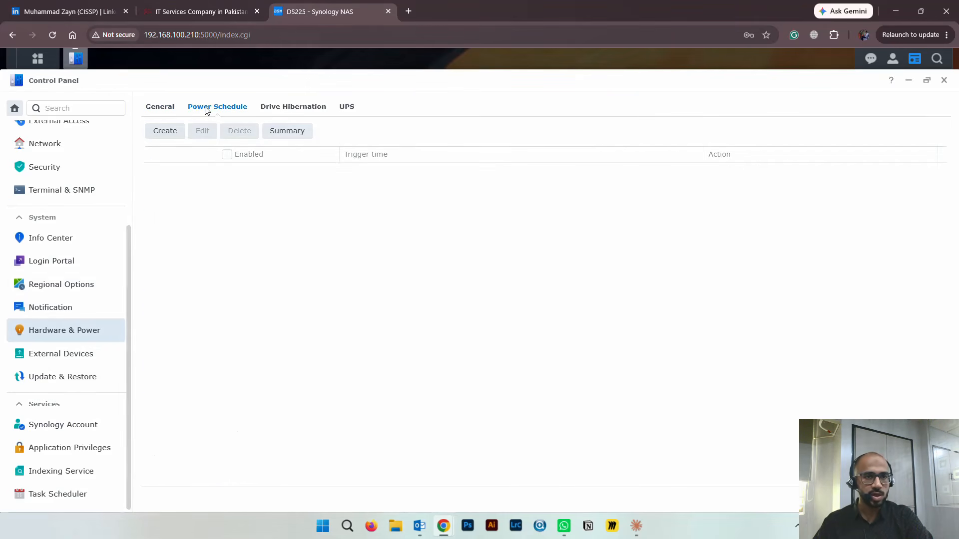
left_click(174, 140)
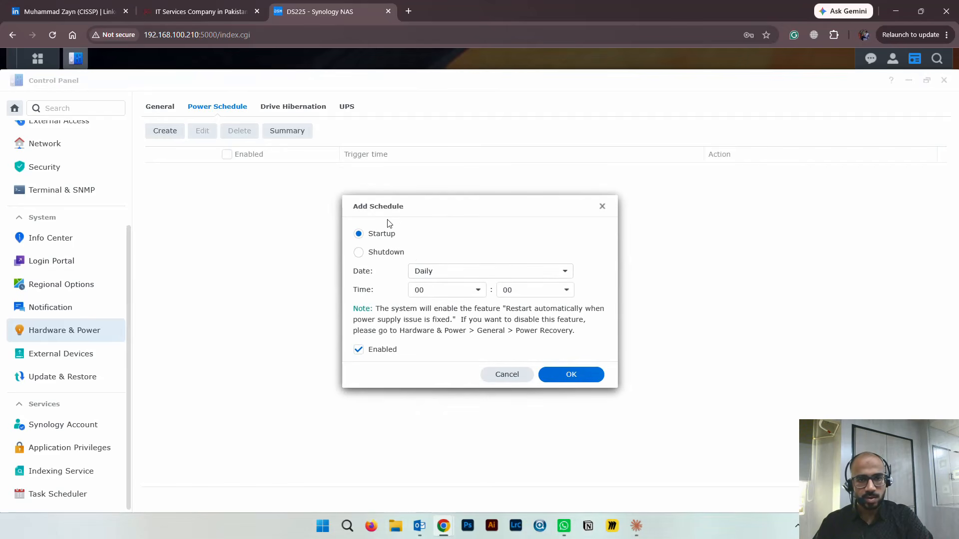
left_click(428, 271)
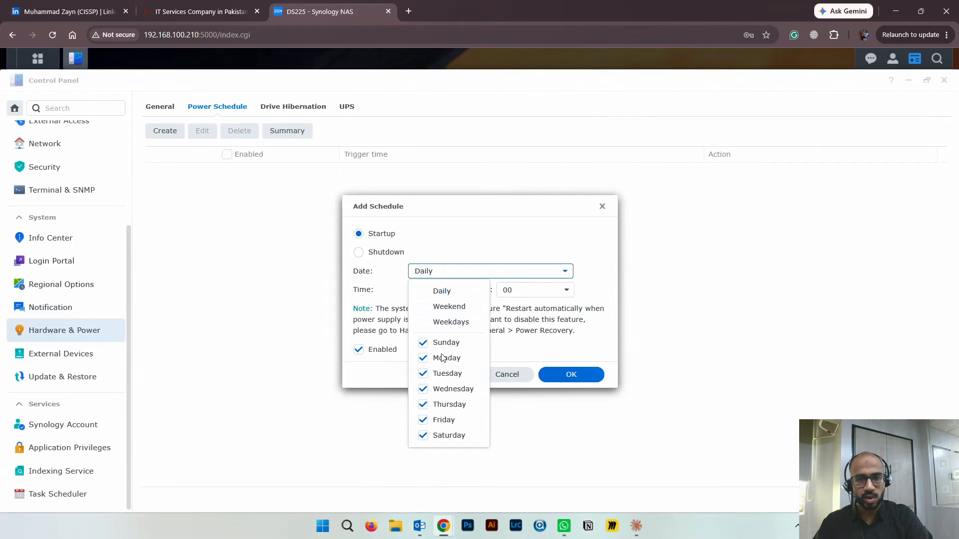
left_click(576, 230)
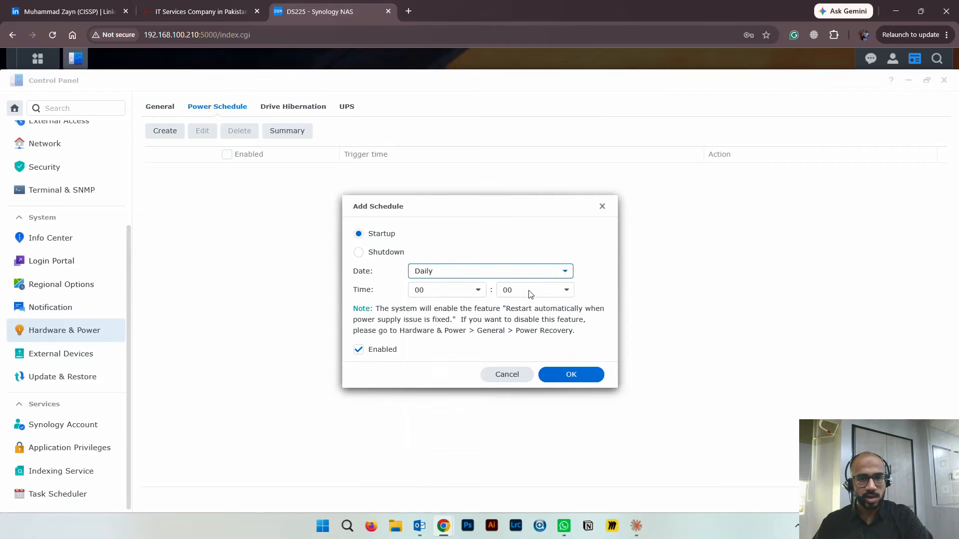
left_click(603, 209)
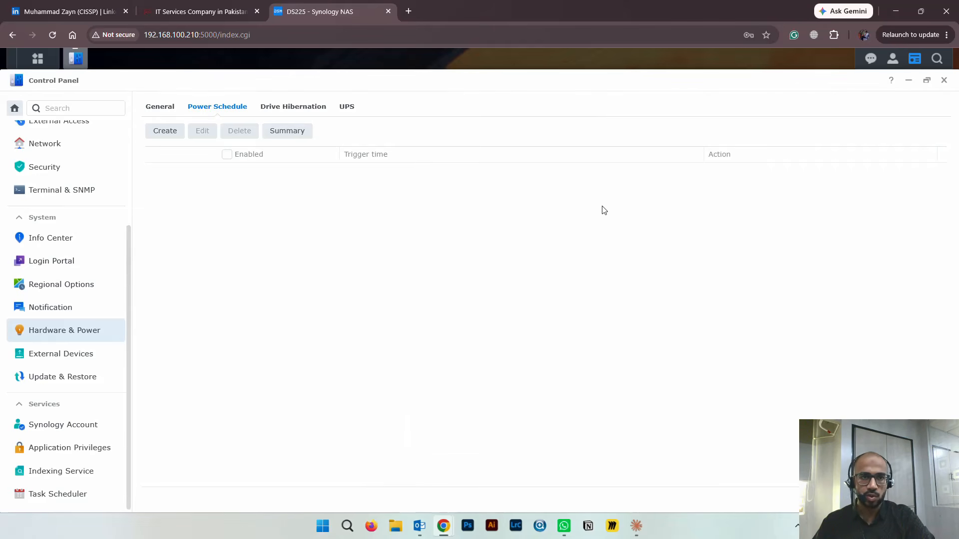
Step: Review the drive hibernation and UPS settings, enabling UPS support on trial, and switch to the external devices without saving the change
left_click(294, 106)
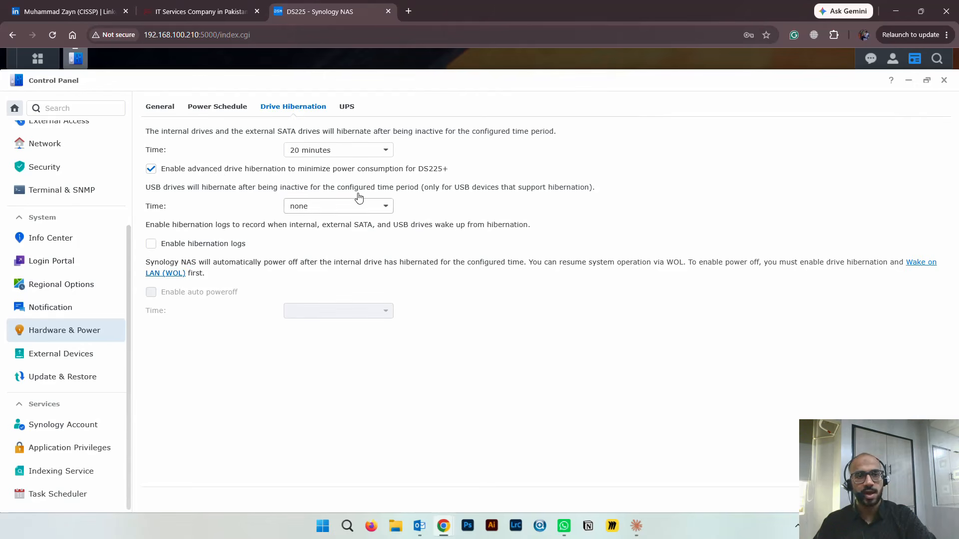
left_click(351, 108)
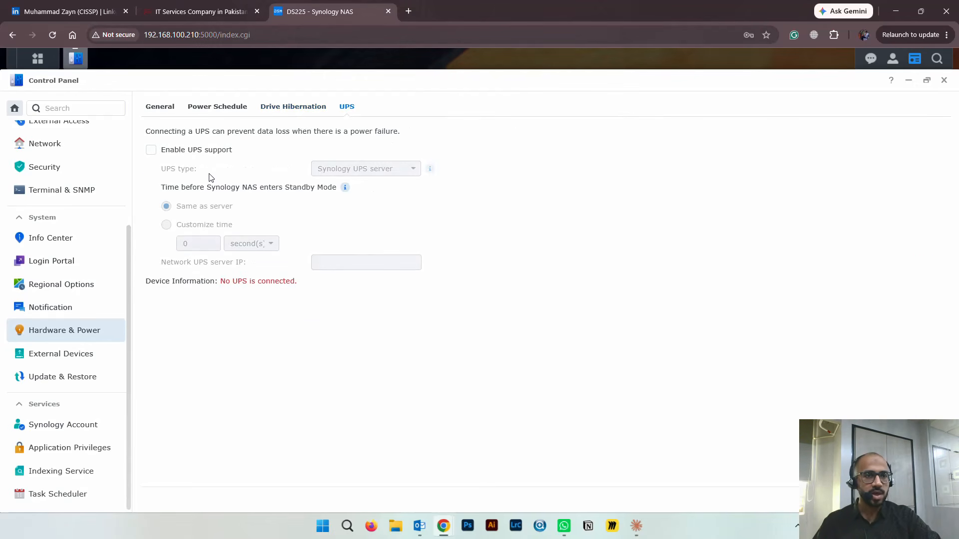
left_click(150, 151)
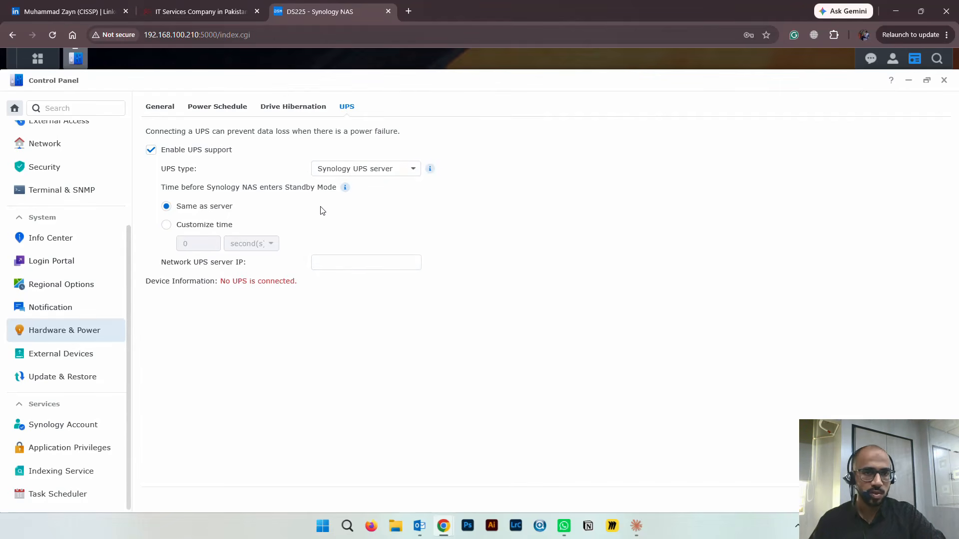
left_click(62, 356)
left_click(388, 306)
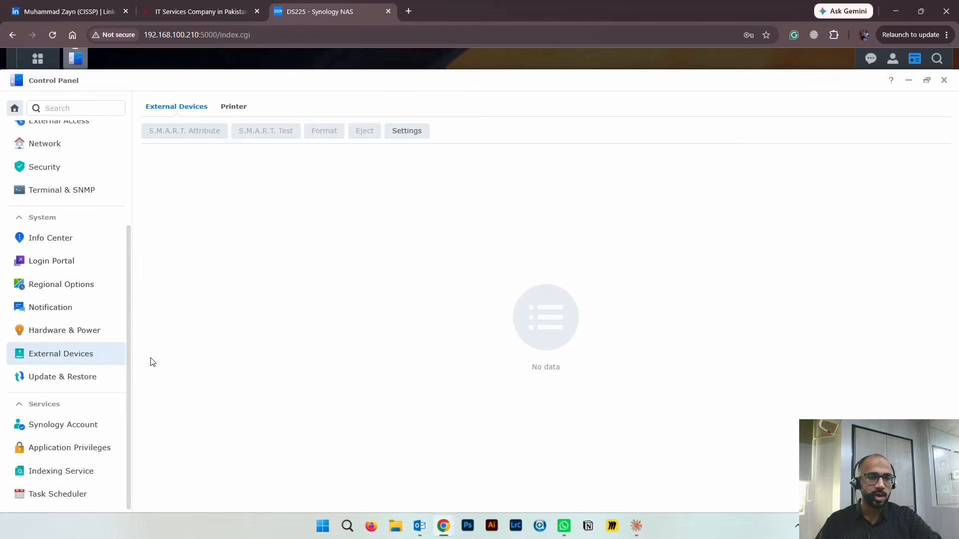
Step: Review the DSM update, configuration backup, system reset and system recovery options without running any of them
left_click(85, 383)
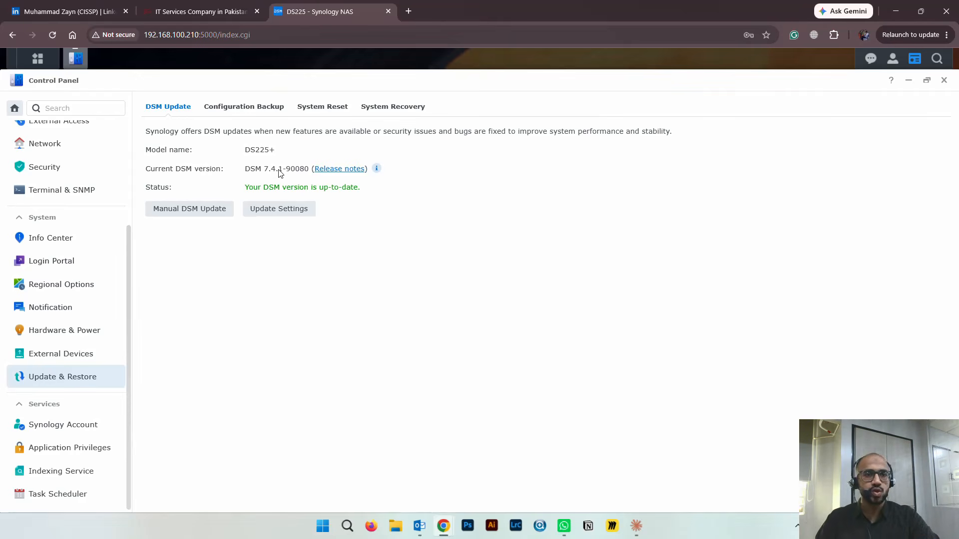
left_click(252, 111)
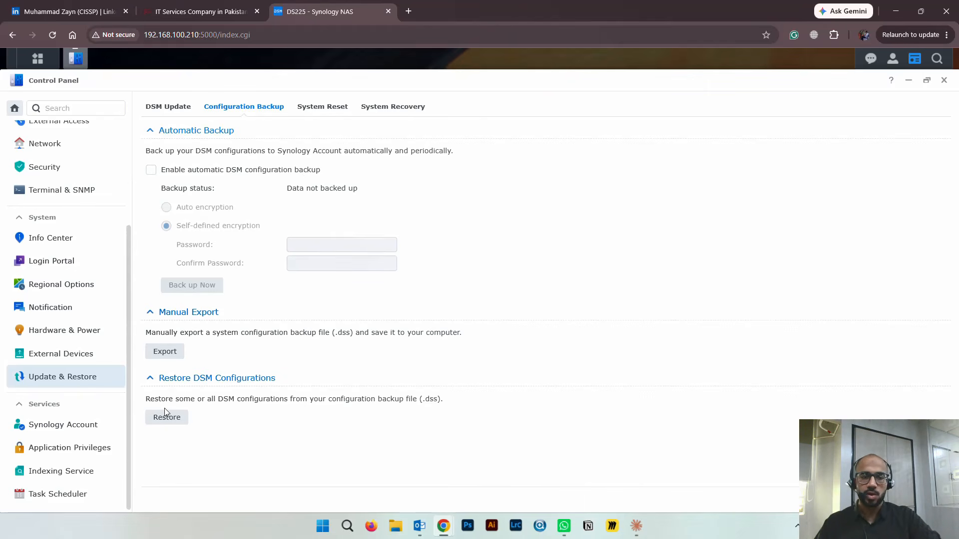
left_click(307, 109)
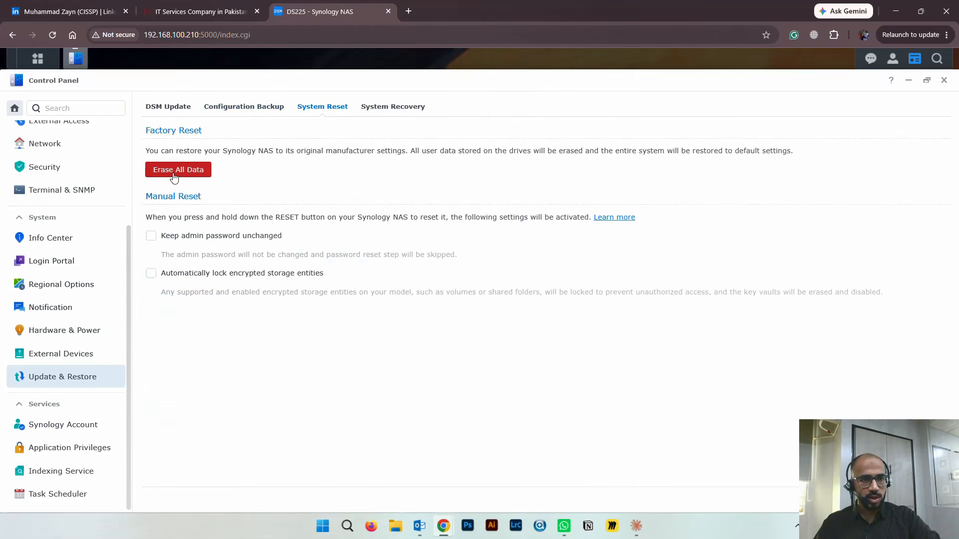
left_click(382, 112)
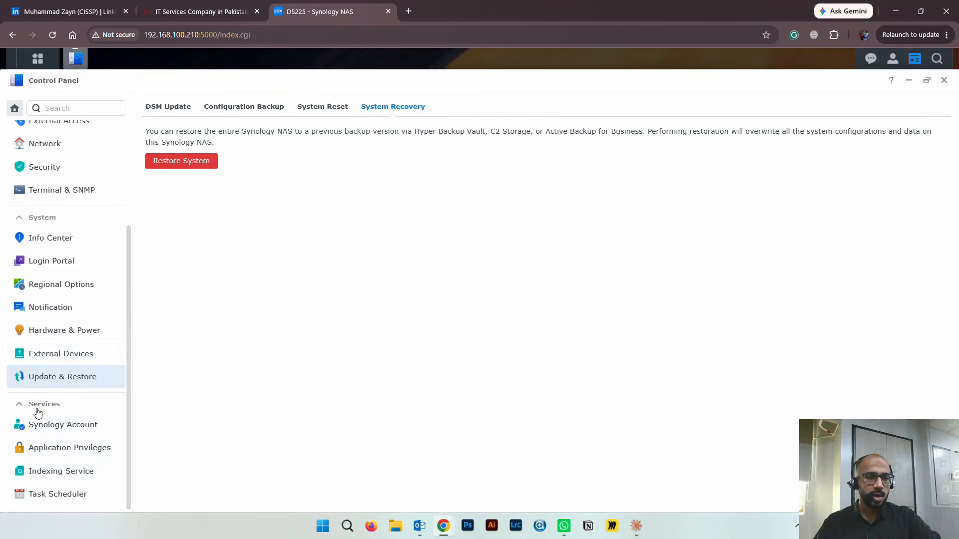
Step: Review the Synology Account, application privileges and indexing service settings
left_click(53, 429)
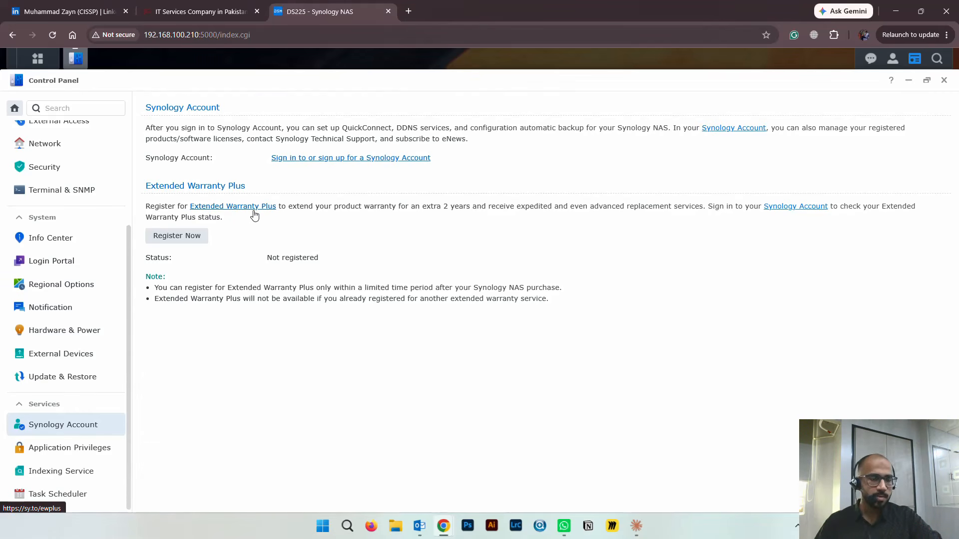
left_click(75, 448)
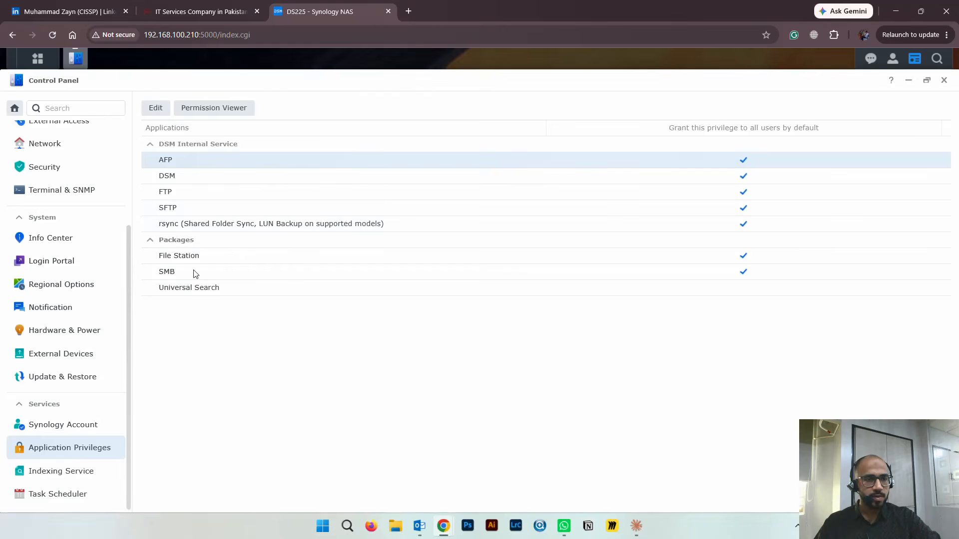
left_click(84, 473)
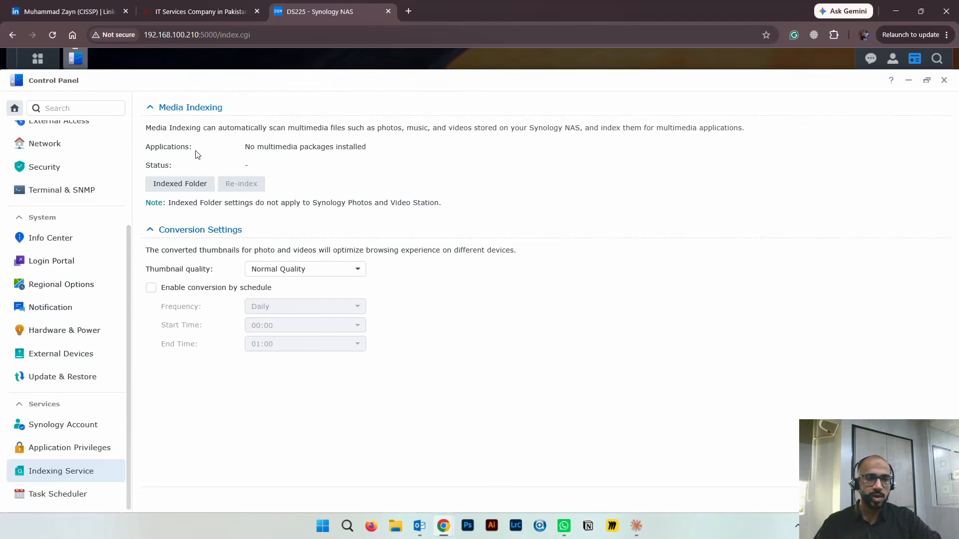
Step: View the scheduled and triggered task types offered by the task scheduler, and return to the indexing service settings without creating a task
left_click(41, 497)
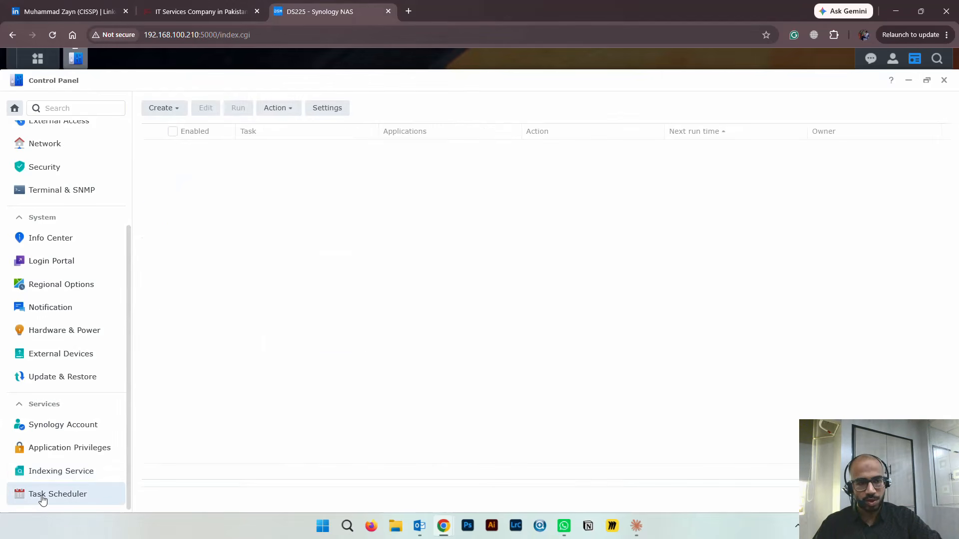
left_click(173, 108)
mouse_move(179, 131)
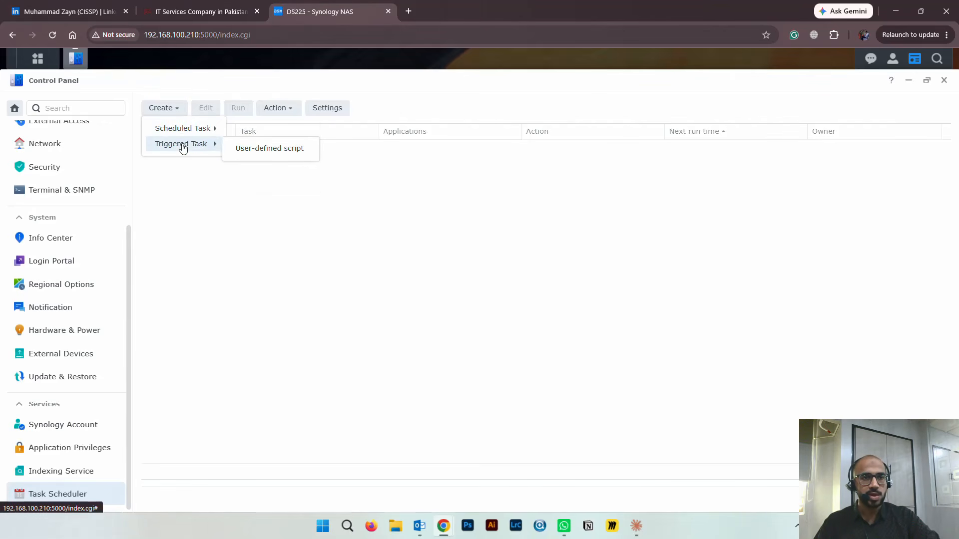
left_click(83, 472)
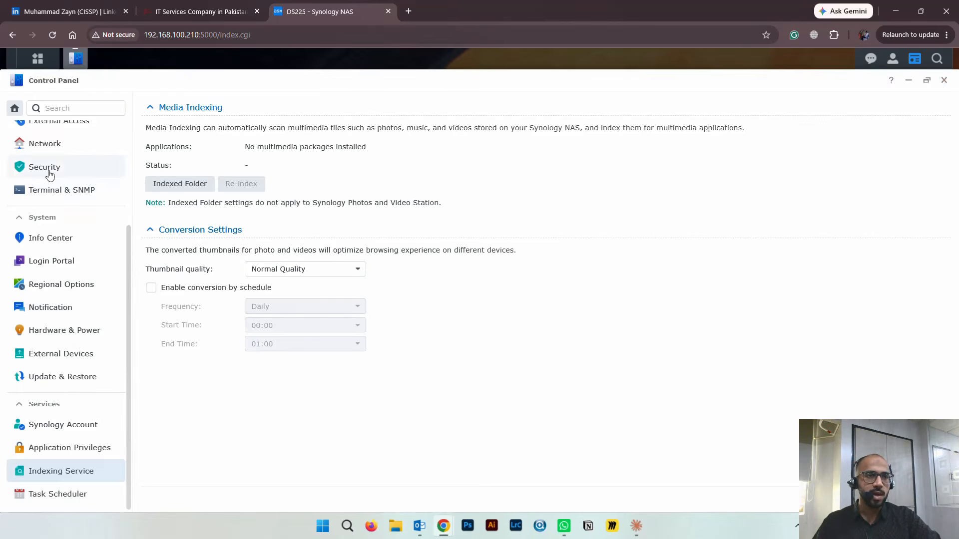
Step: Revisit the file sharing section, viewing the shared folders and the user and group settings
scroll(48, 175, "up", 3)
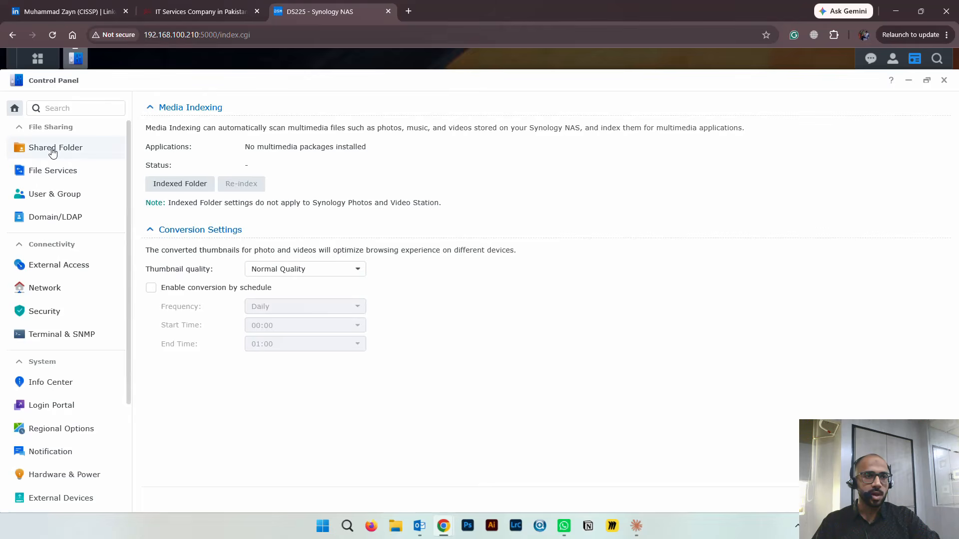
left_click(53, 150)
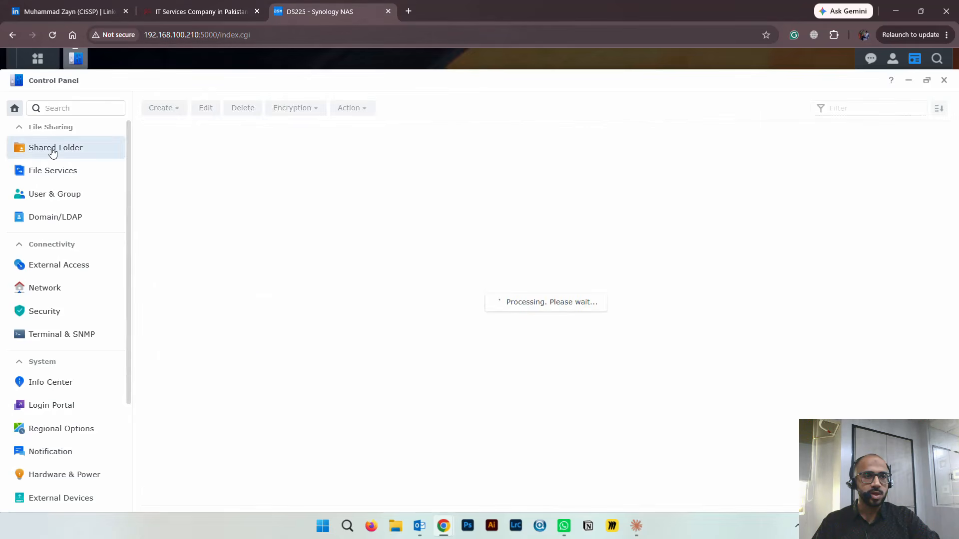
left_click(90, 193)
left_click(88, 145)
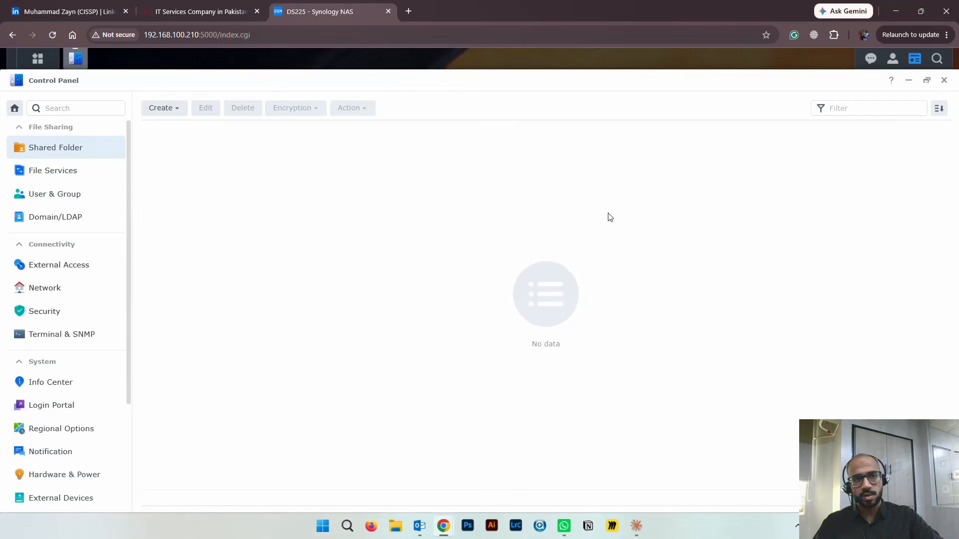
Step: Close the control panel and open the main menu of DSM applications
left_click(944, 82)
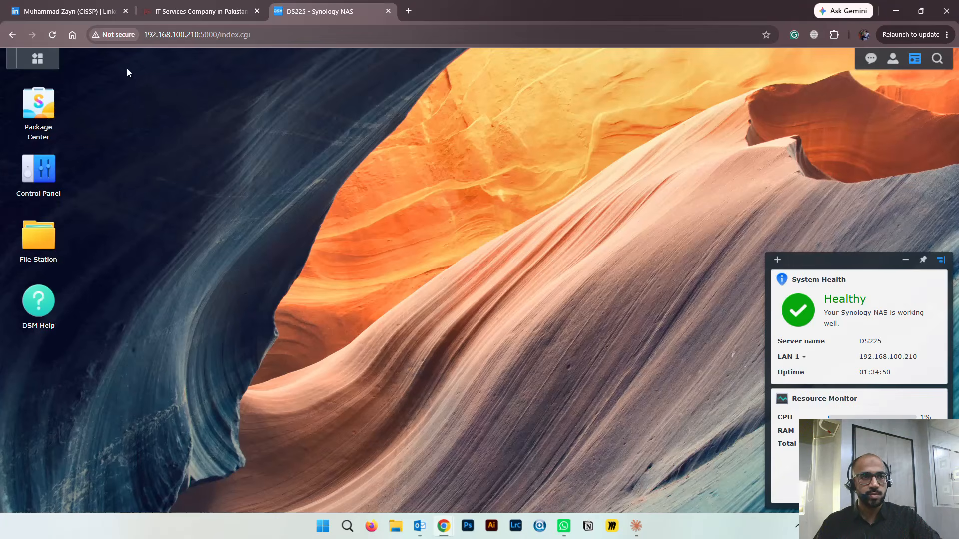
left_click(36, 60)
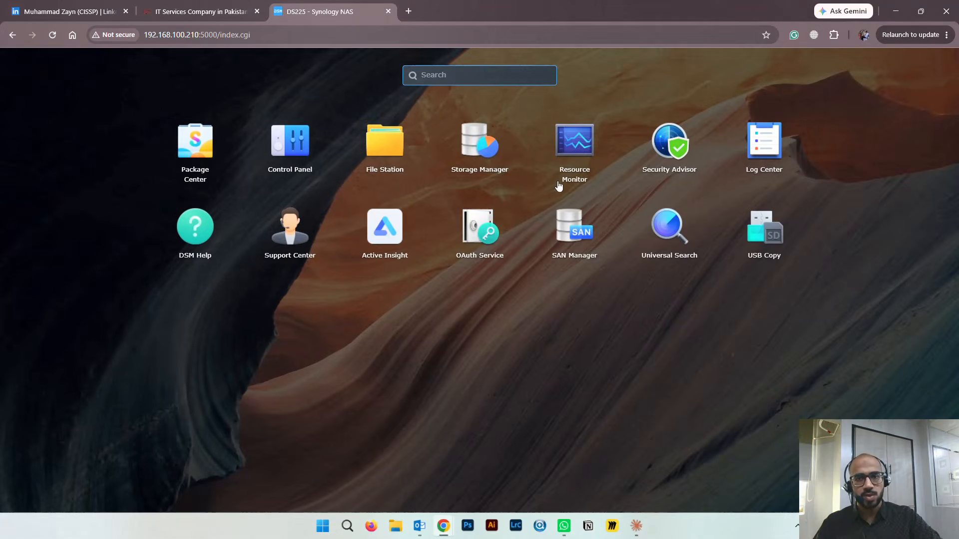